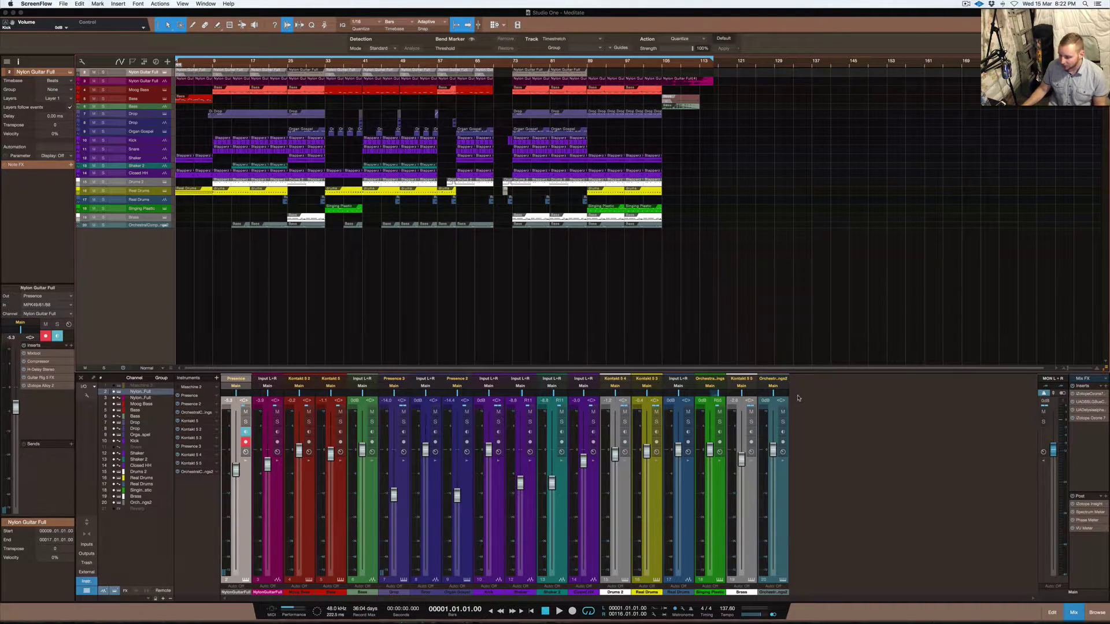
# - Open the iZotope Insight, Spectrum Meter and Phase Meter analyzers on the Main output
pyautogui.click(1086, 516)
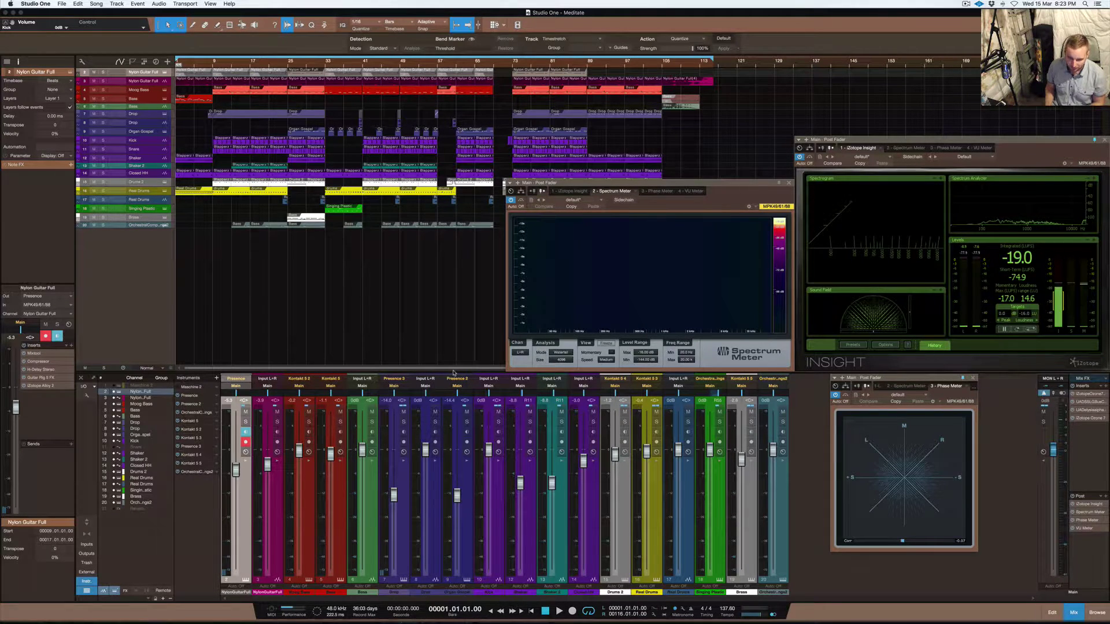
# - Play the Meditate song so the analyzers show its live frequency content
pyautogui.press('space')
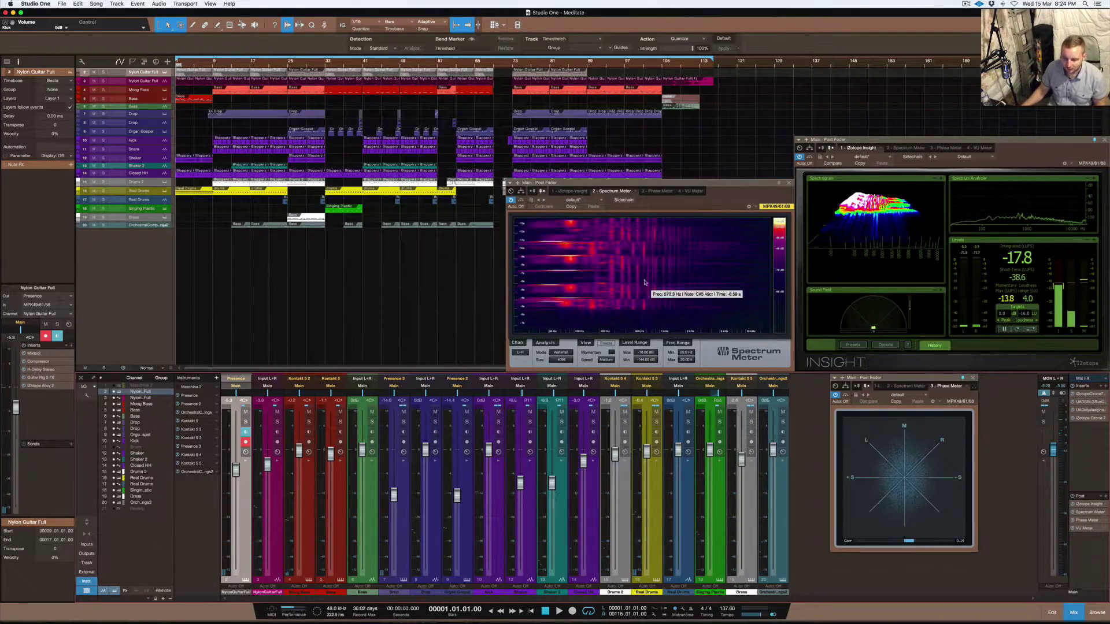
# - Freeze the Spectrum Meter waterfall and bring up Ozone 7's Maximizer on the Main bus
pyautogui.click(606, 343)
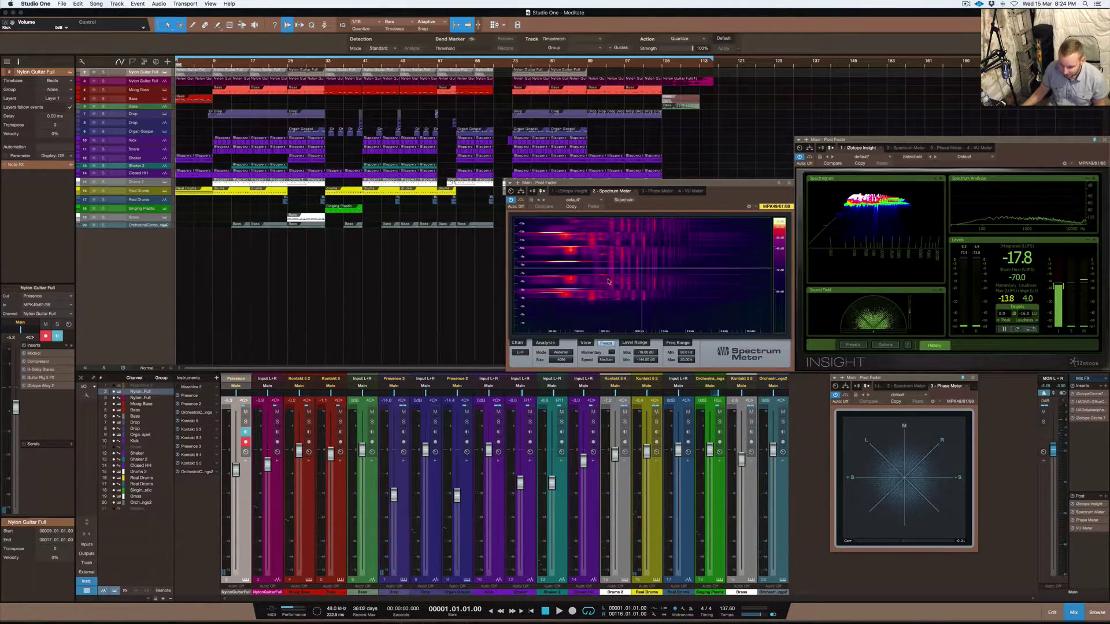
pyautogui.moveTo(724, 324)
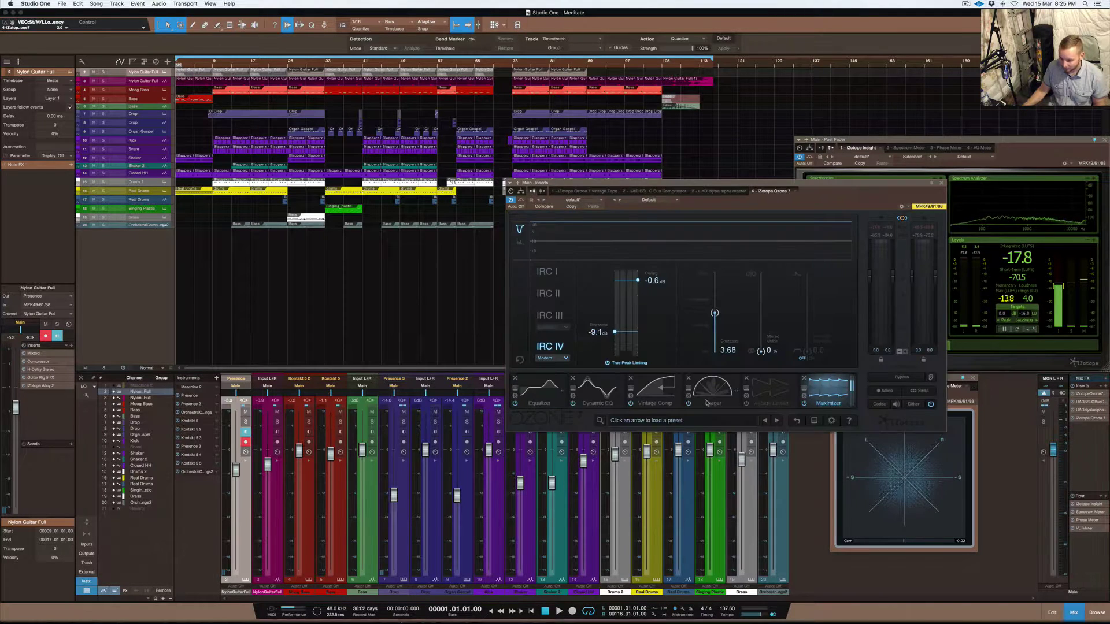
# - Bypass the Ozone 7 Maximizer, close its window, and move the playhead to bar 9
pyautogui.click(804, 404)
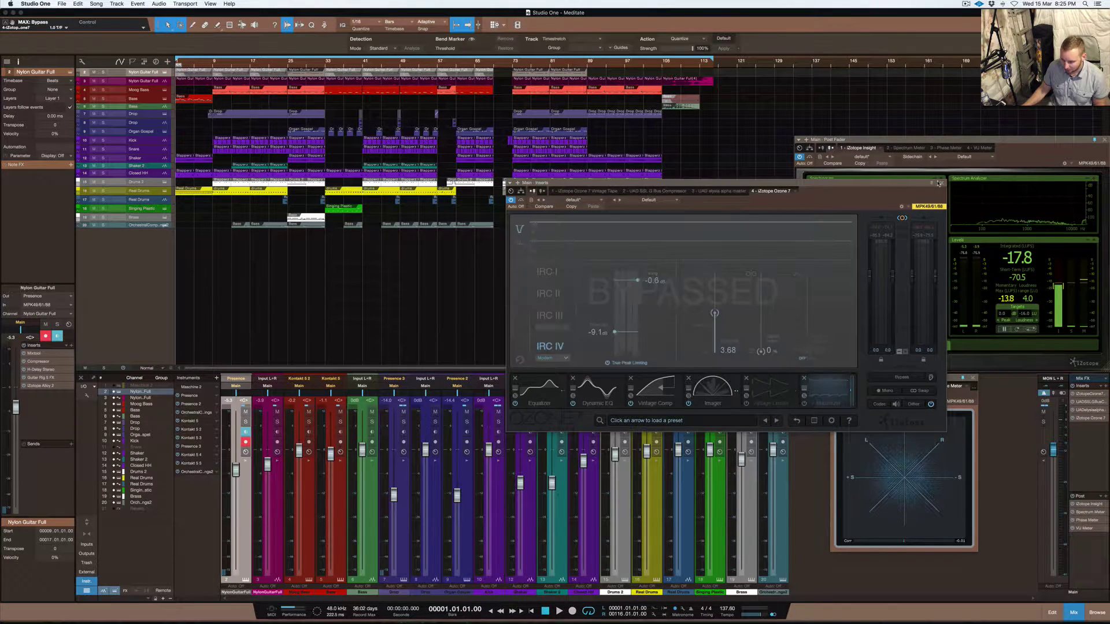
pyautogui.press('super+w')
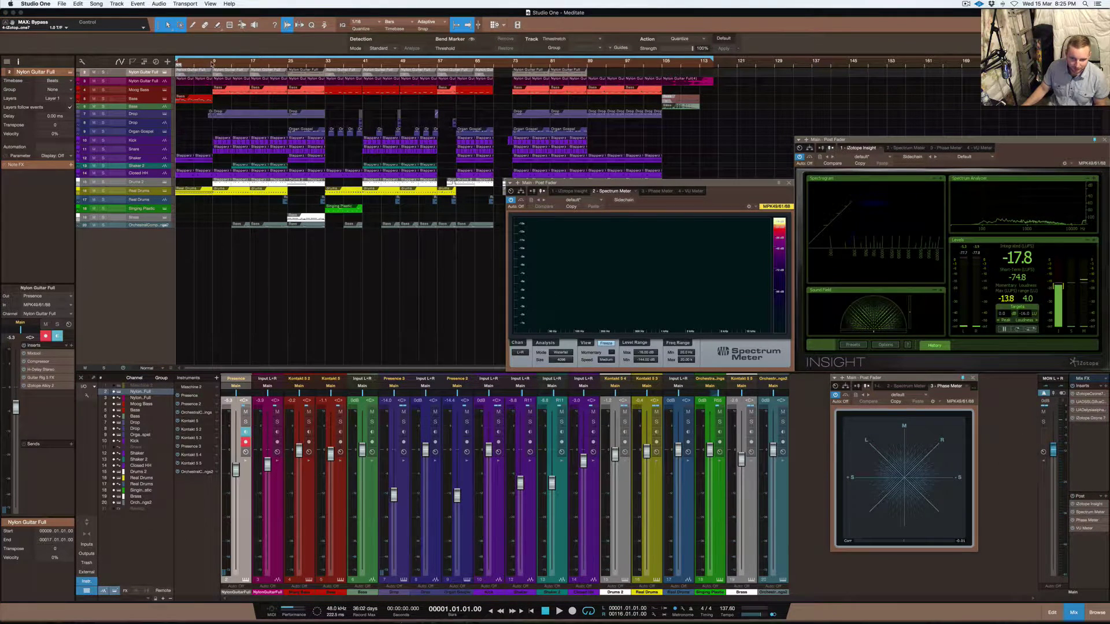
pyautogui.click(212, 64)
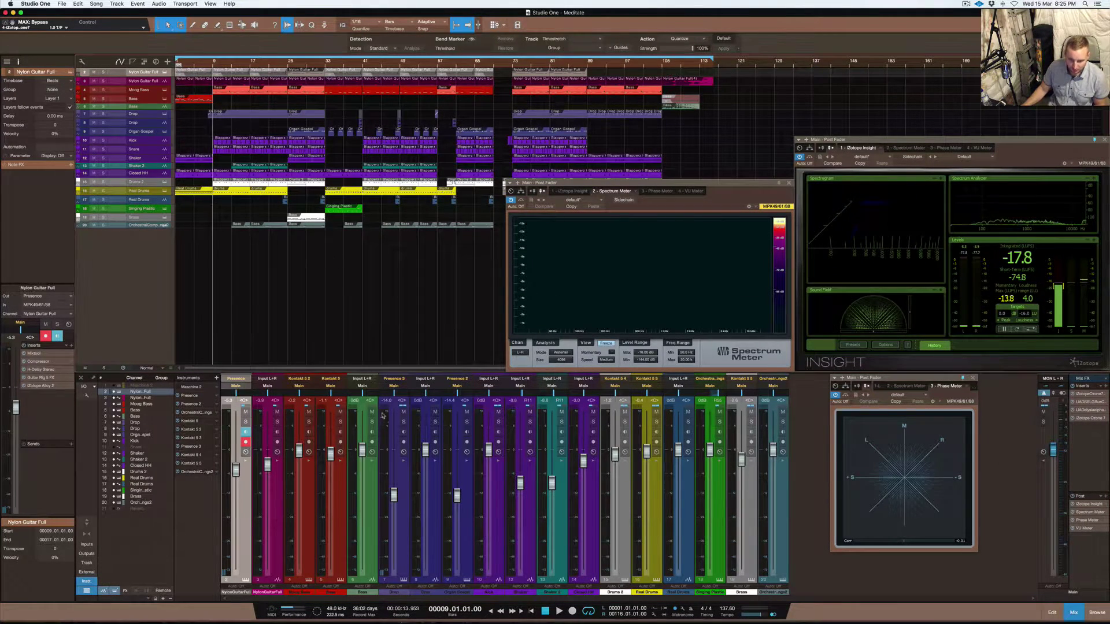
# - Solo only the Bass channel, after briefly soloing Nylon Guitar Full
pyautogui.click(277, 423)
pyautogui.click(277, 423)
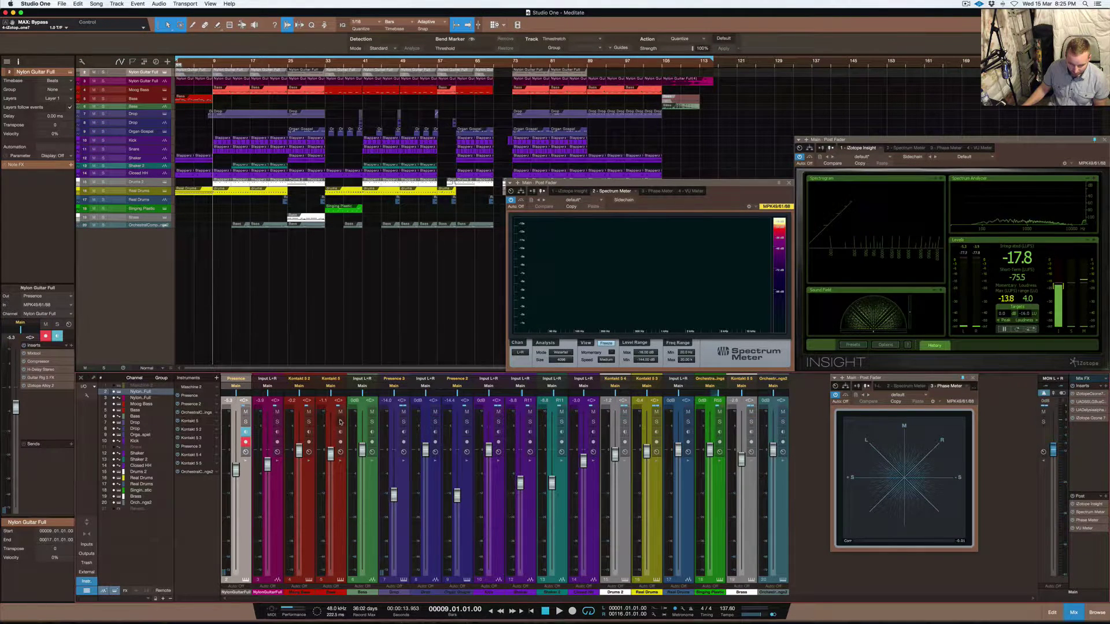
pyautogui.click(340, 422)
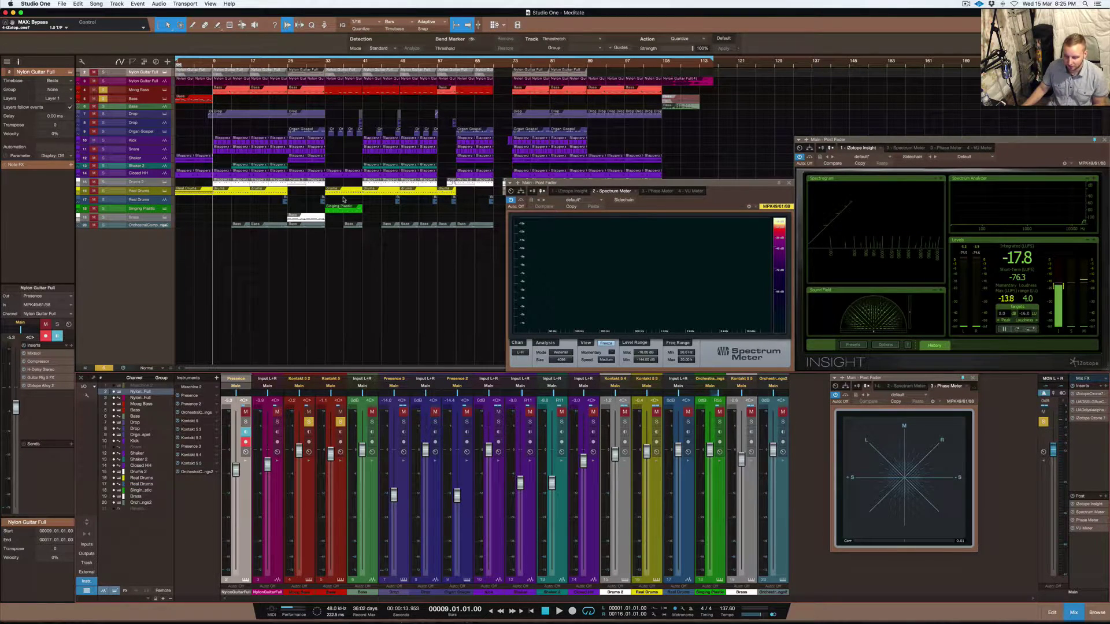
# - Play the soloed Bass from bar 9, toggling the Spectrum Meter freeze, then stop
pyautogui.press('space')
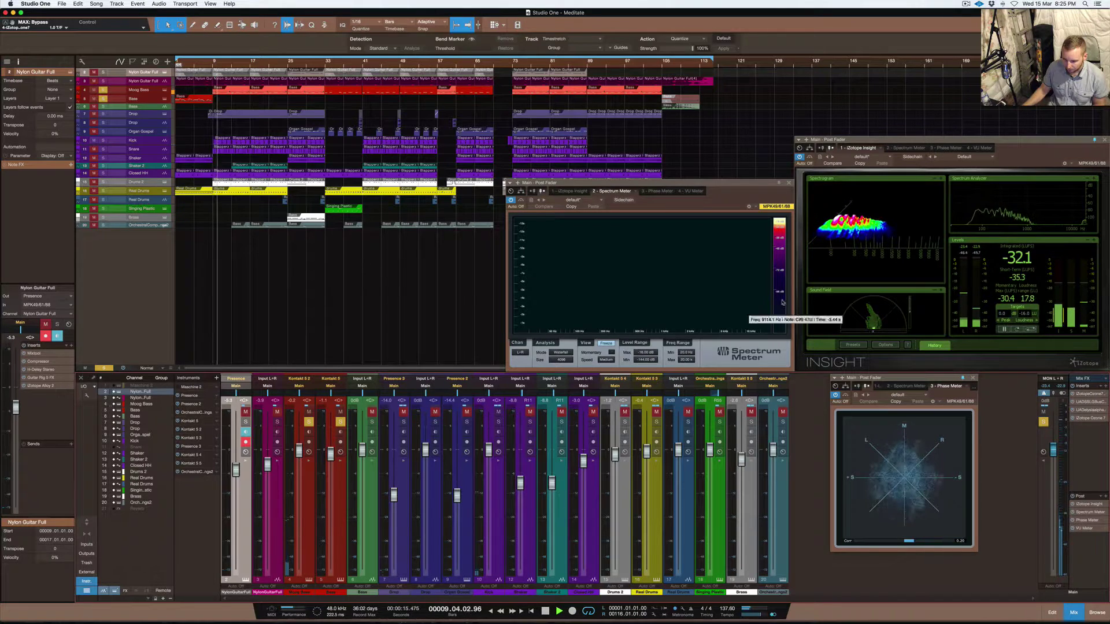
pyautogui.click(607, 344)
pyautogui.click(607, 344)
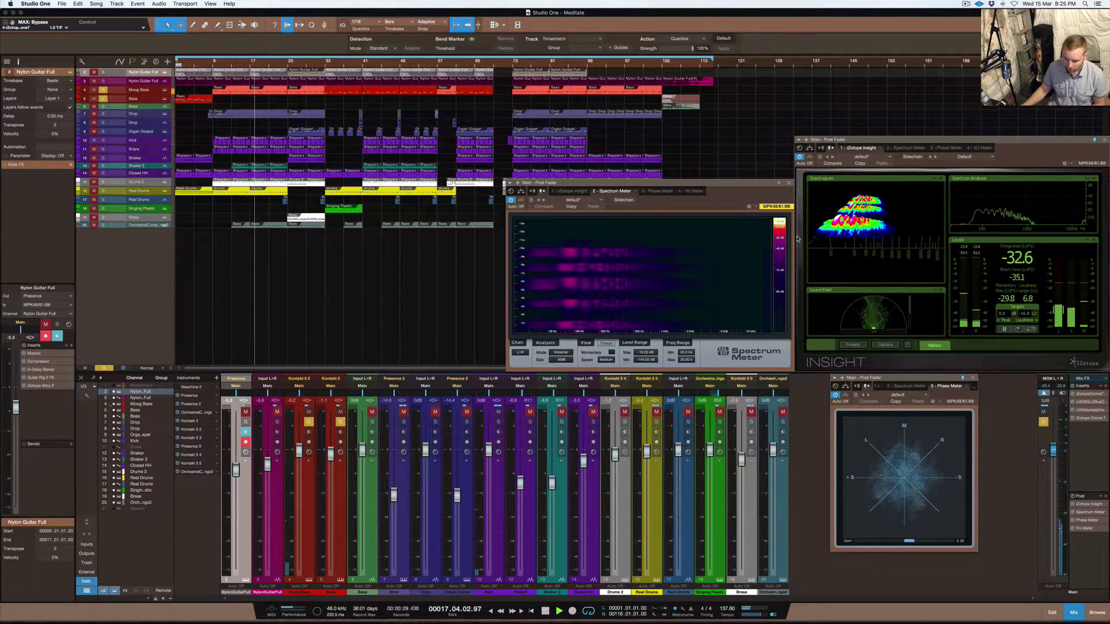
pyautogui.press('space')
pyautogui.moveTo(556, 238)
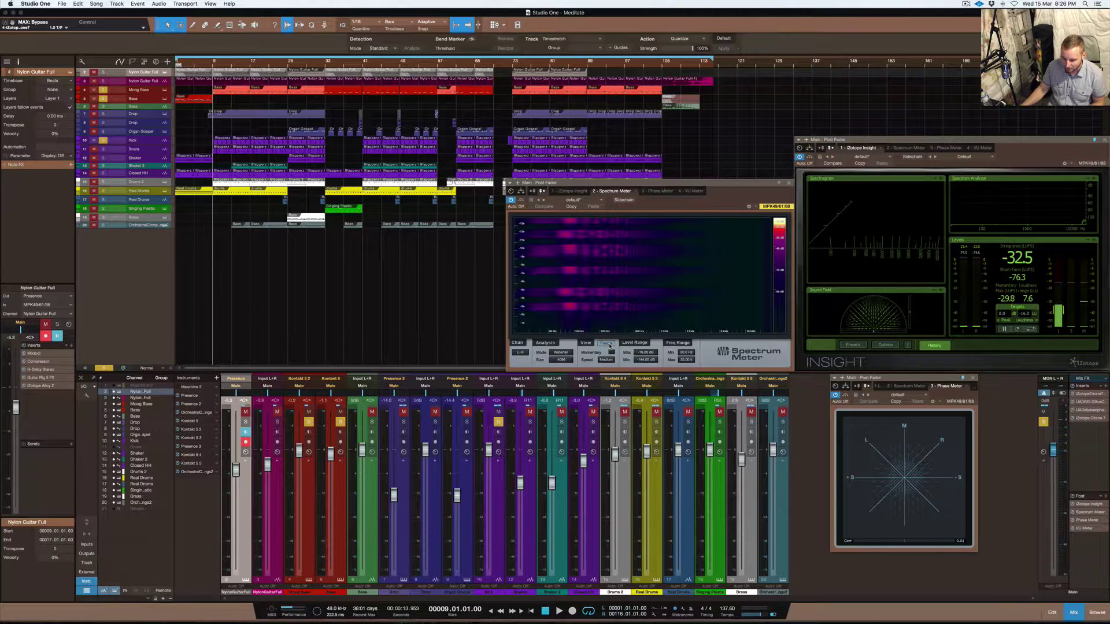
# - Briefly play the song, then raise the Spectrum Meter analysis size to 16384, then 65536
pyautogui.press('space')
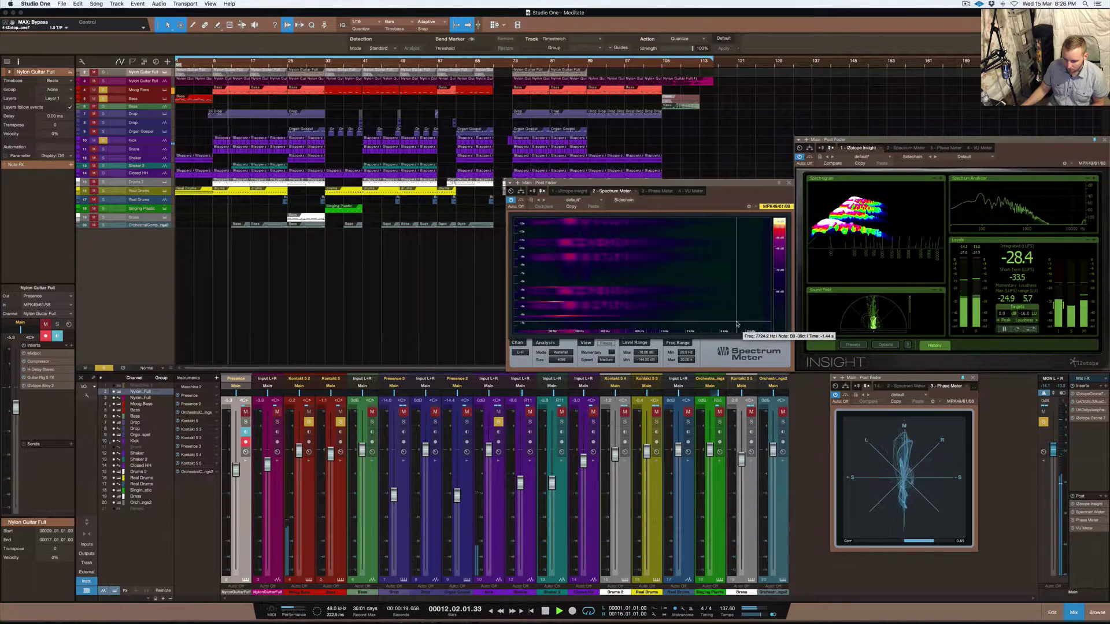
pyautogui.press('space')
pyautogui.click(574, 360)
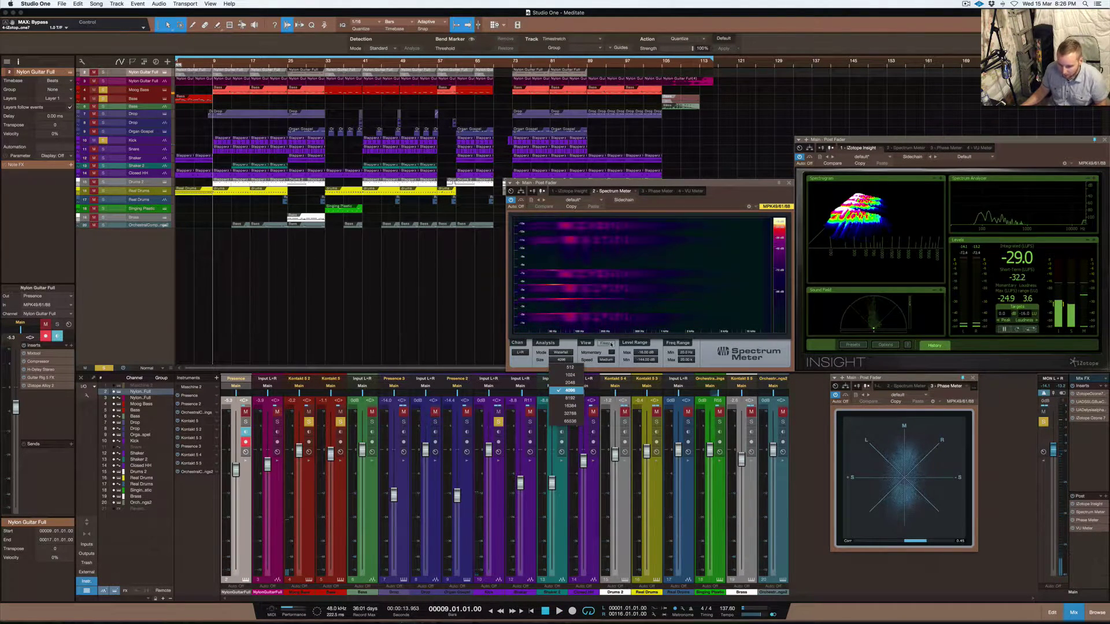
pyautogui.click(589, 352)
pyautogui.click(559, 361)
pyautogui.click(573, 405)
pyautogui.click(561, 360)
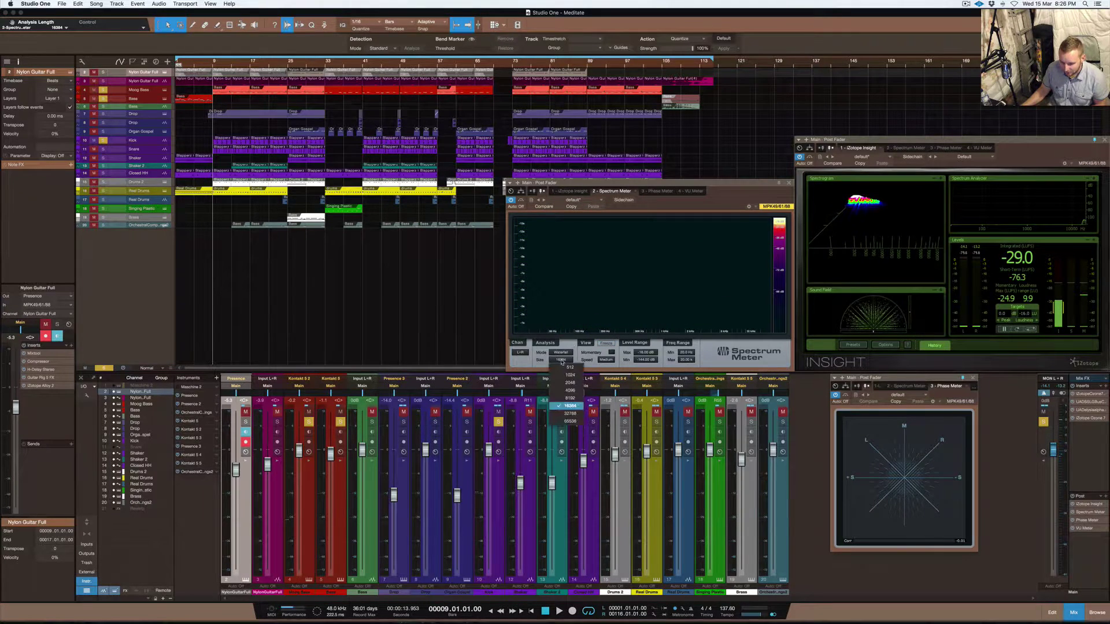
pyautogui.click(569, 422)
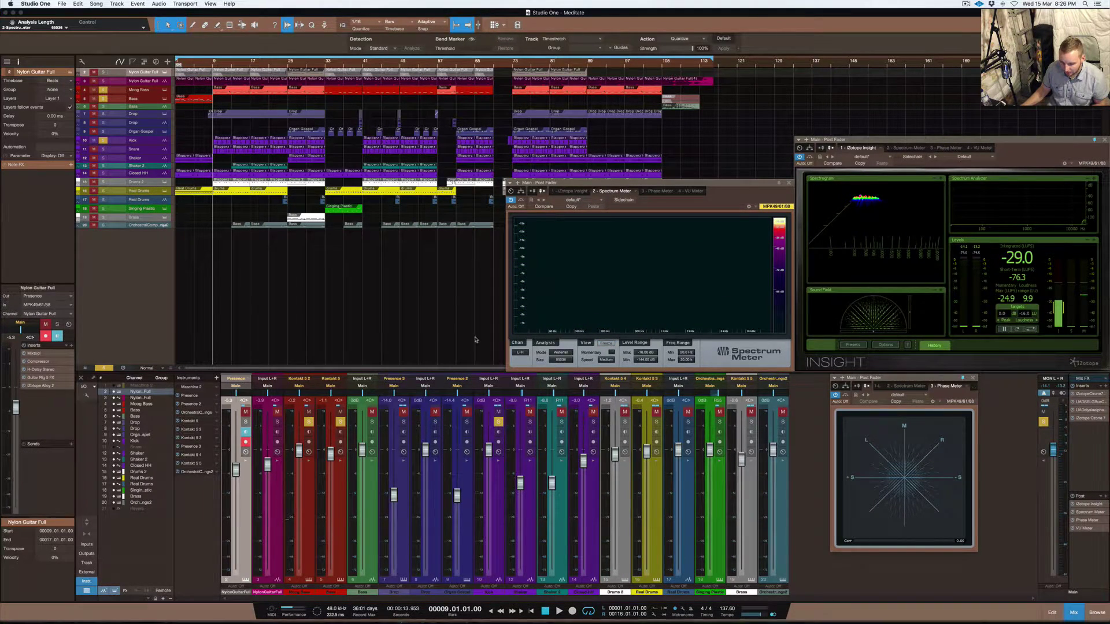
# - Play the song at the 65536 analysis size, then set Size back to 4096
pyautogui.press('space')
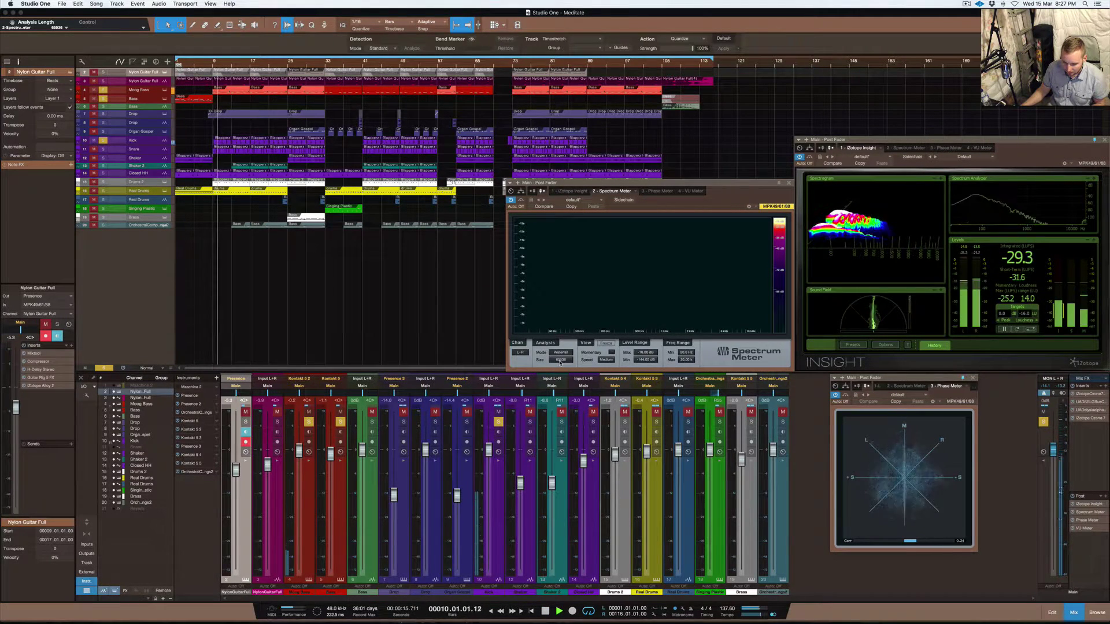
pyautogui.click(560, 360)
pyautogui.click(609, 347)
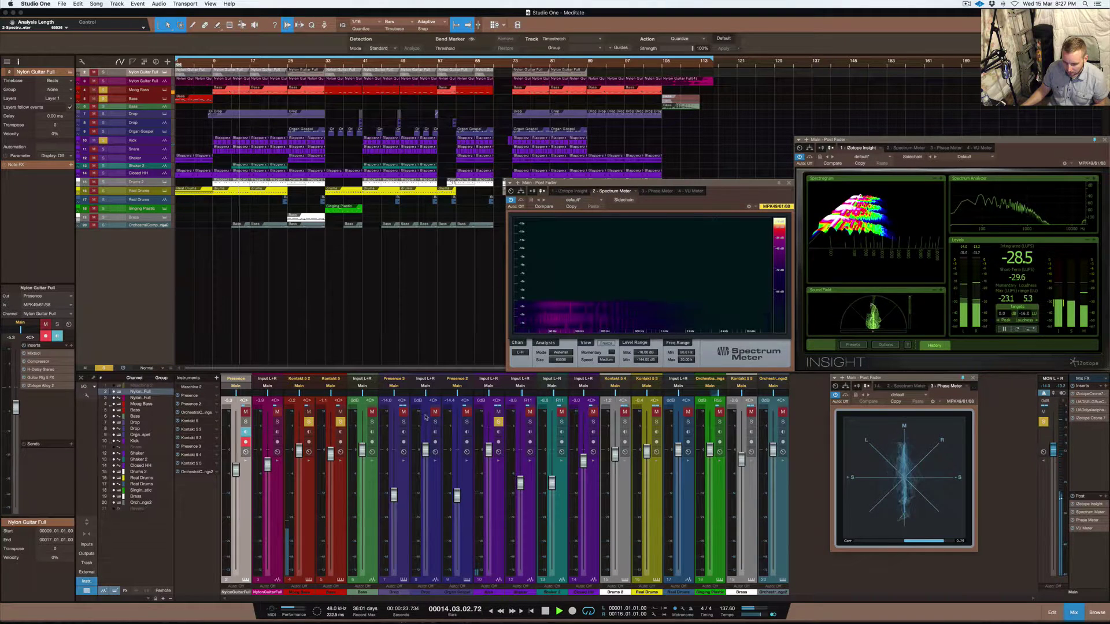
pyautogui.click(571, 359)
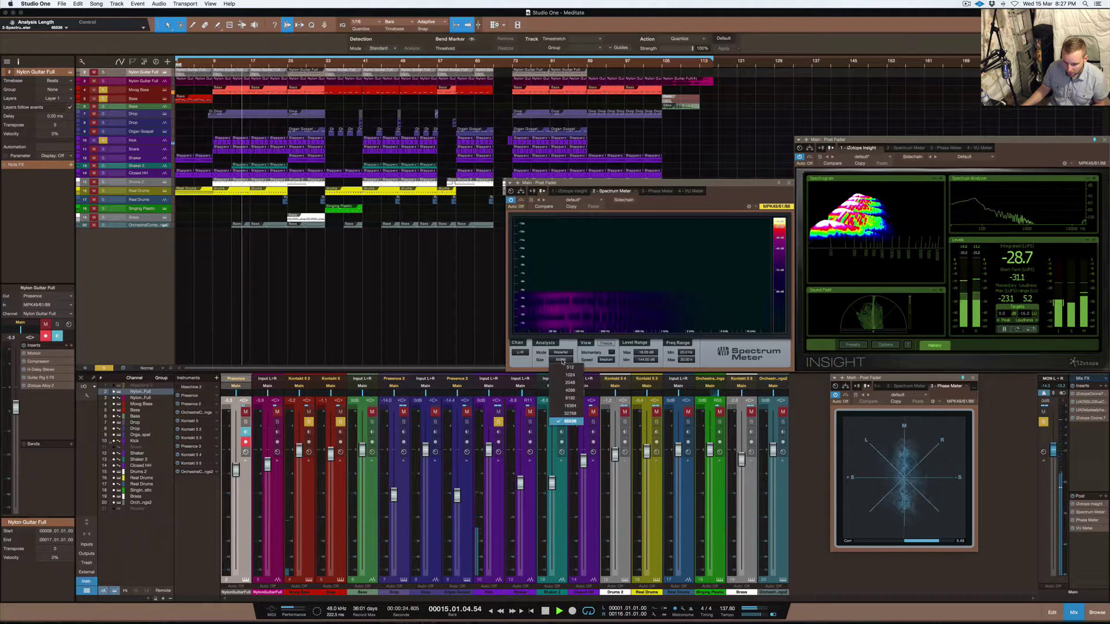
pyautogui.click(570, 391)
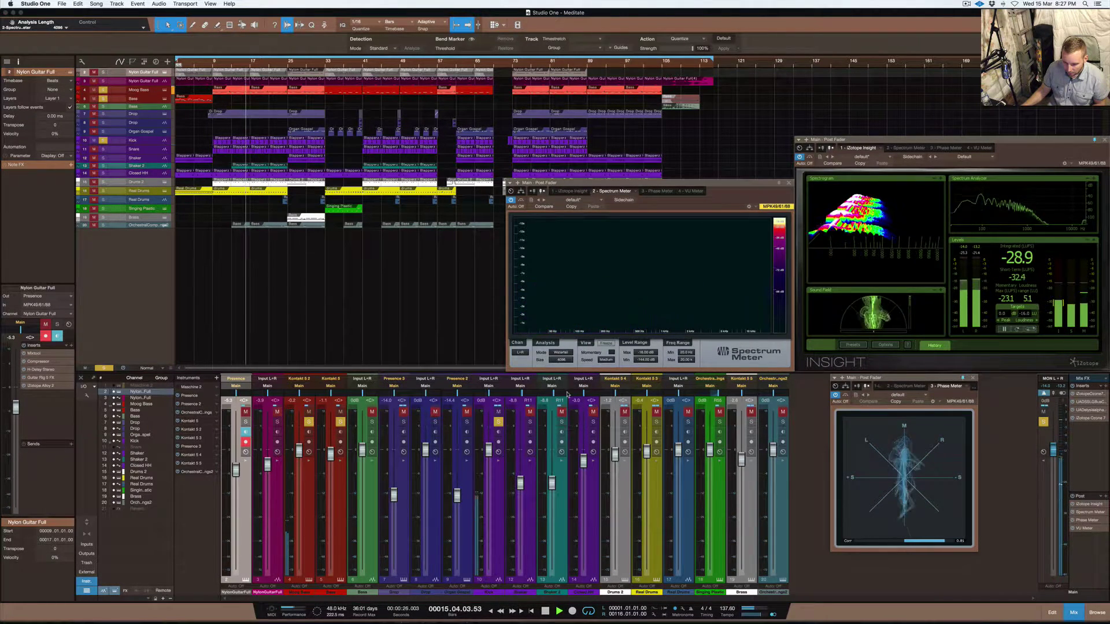
# - Stop playback back at bar 9 and freeze the Spectrum Meter waterfall
pyautogui.press('space')
pyautogui.click(606, 343)
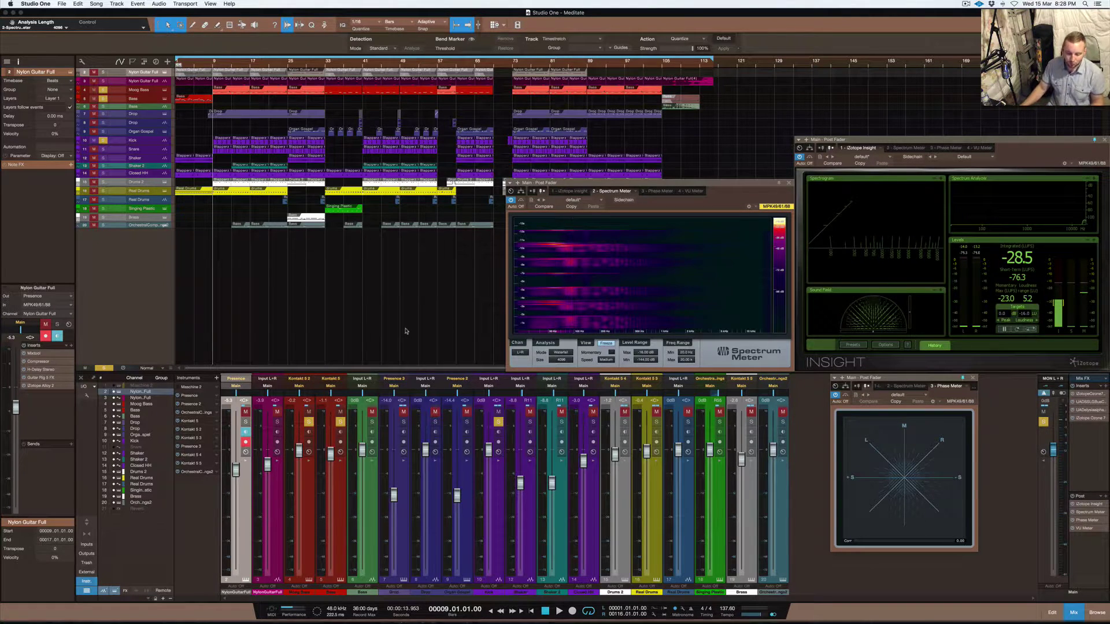
# - Expand the Kontakt 5 and Kontakt 5 2 channel strips to show their inserts and sends
pyautogui.click(341, 463)
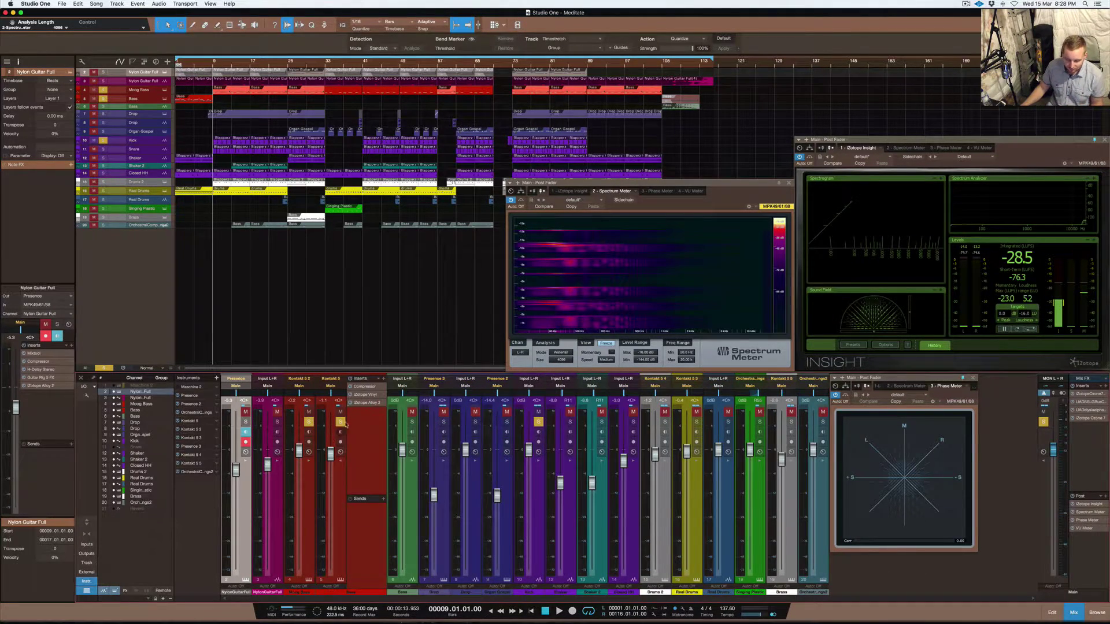
pyautogui.click(309, 463)
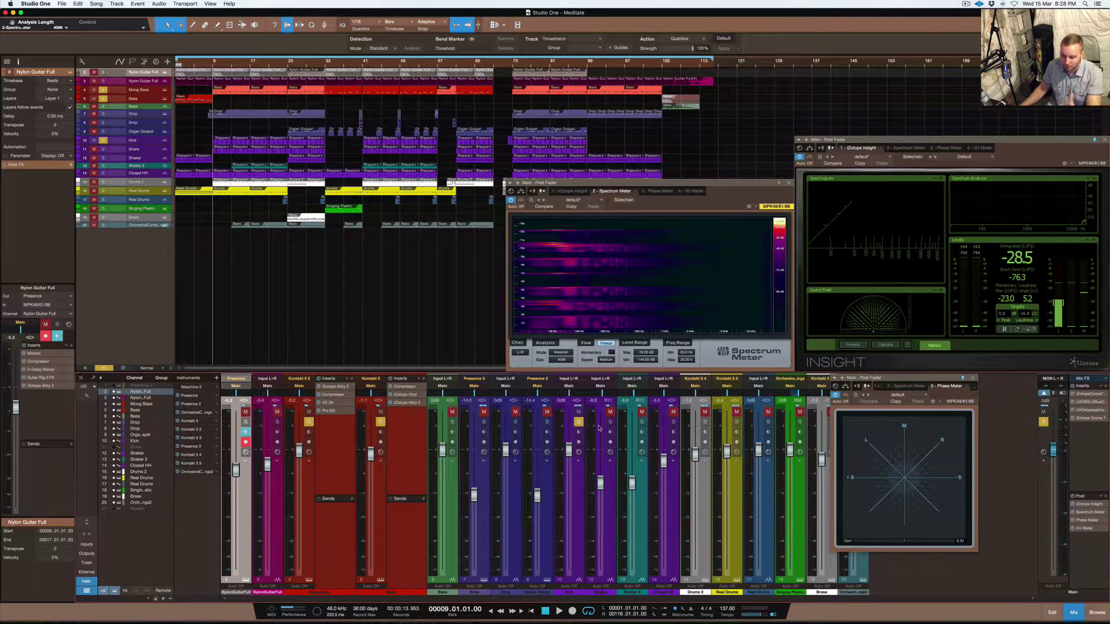
pyautogui.moveTo(544, 296)
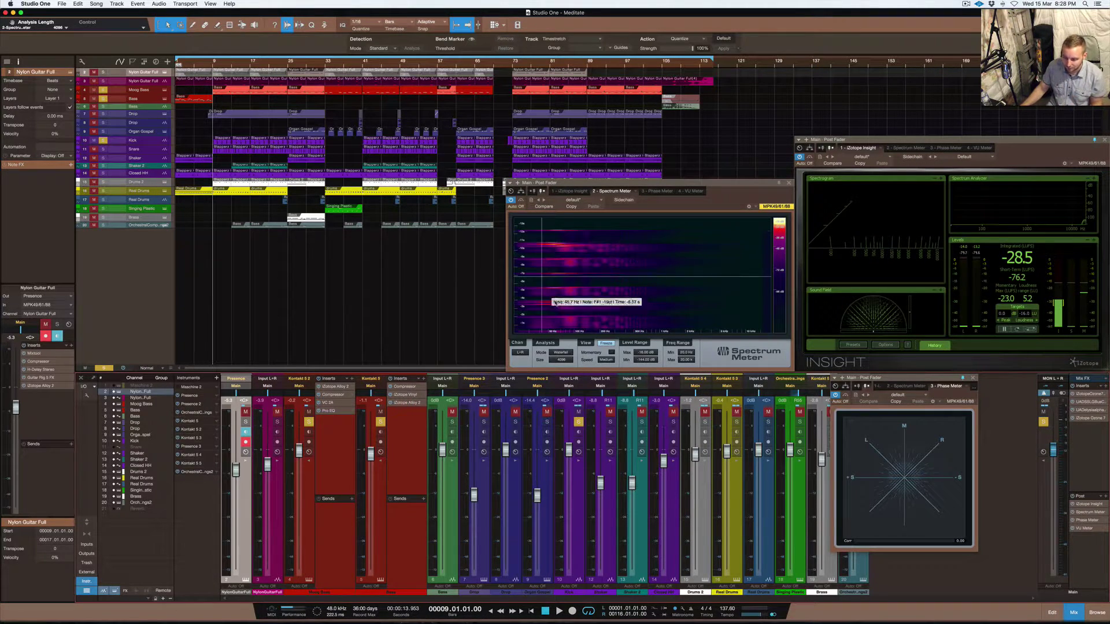
# - Shorten the Moog Bass compressor attack to 0.10 ms, then expand the Kick channel's inserts and sends
pyautogui.click(330, 395)
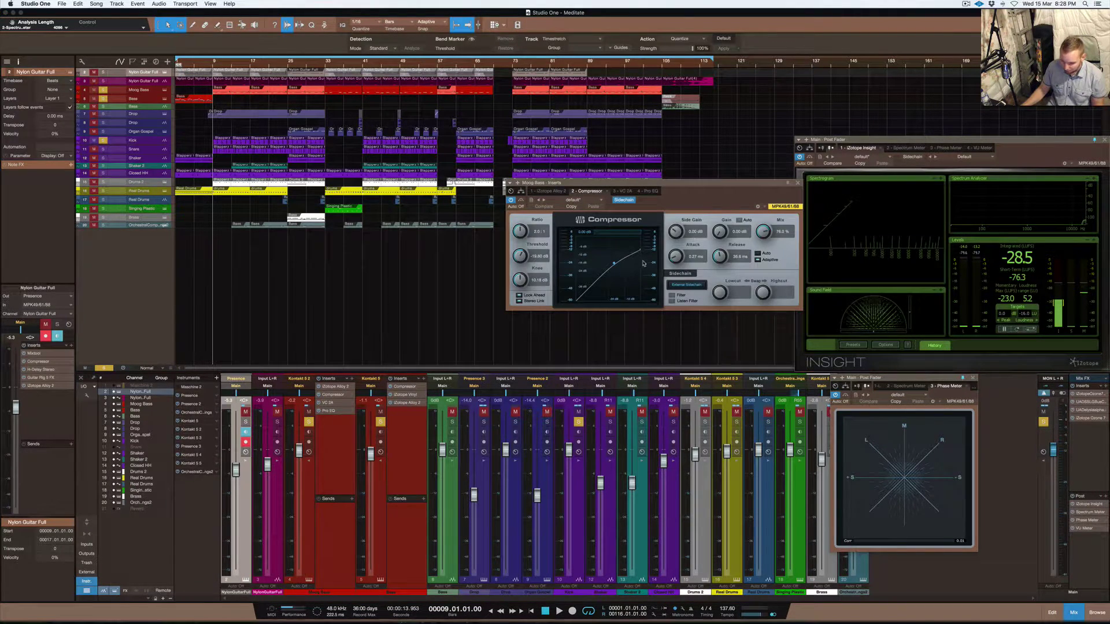
pyautogui.click(797, 184)
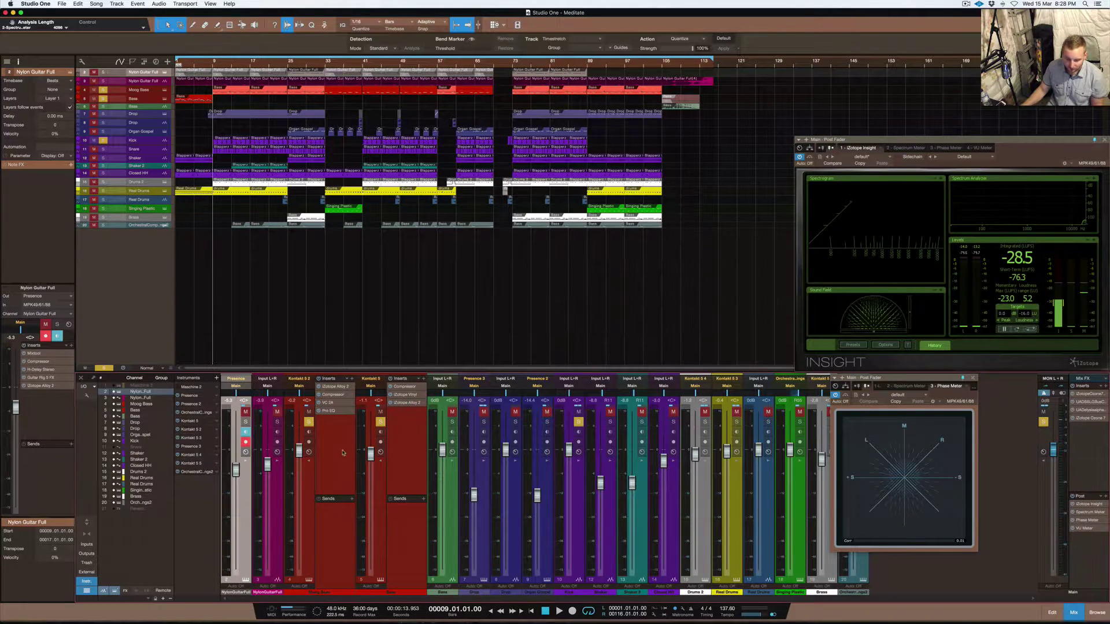
pyautogui.click(333, 396)
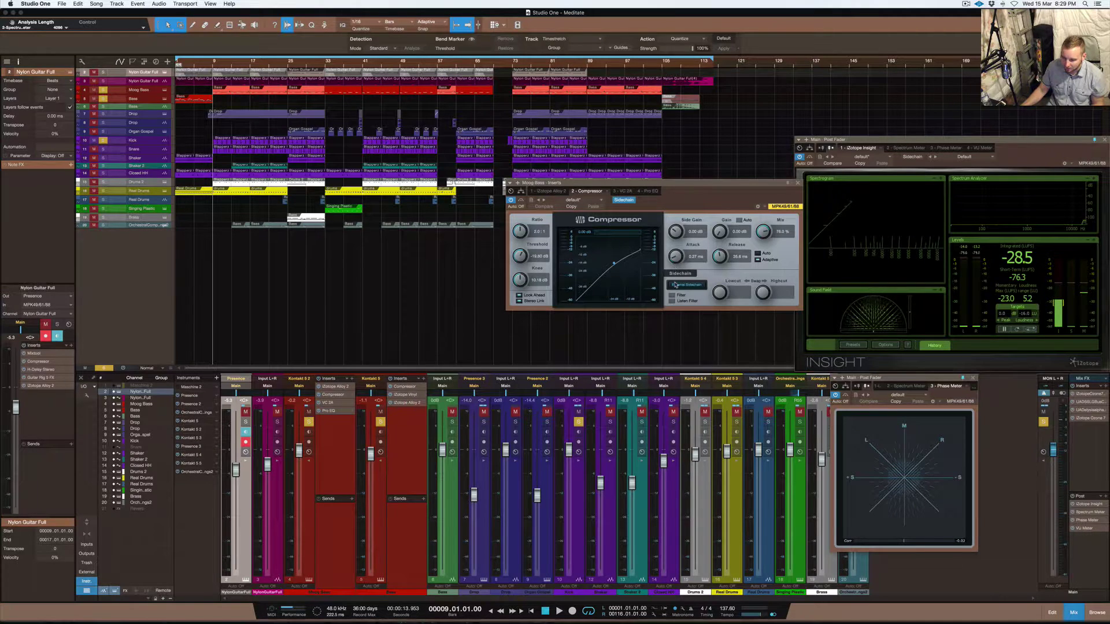
pyautogui.moveTo(675, 256); pyautogui.dragTo(674, 267)
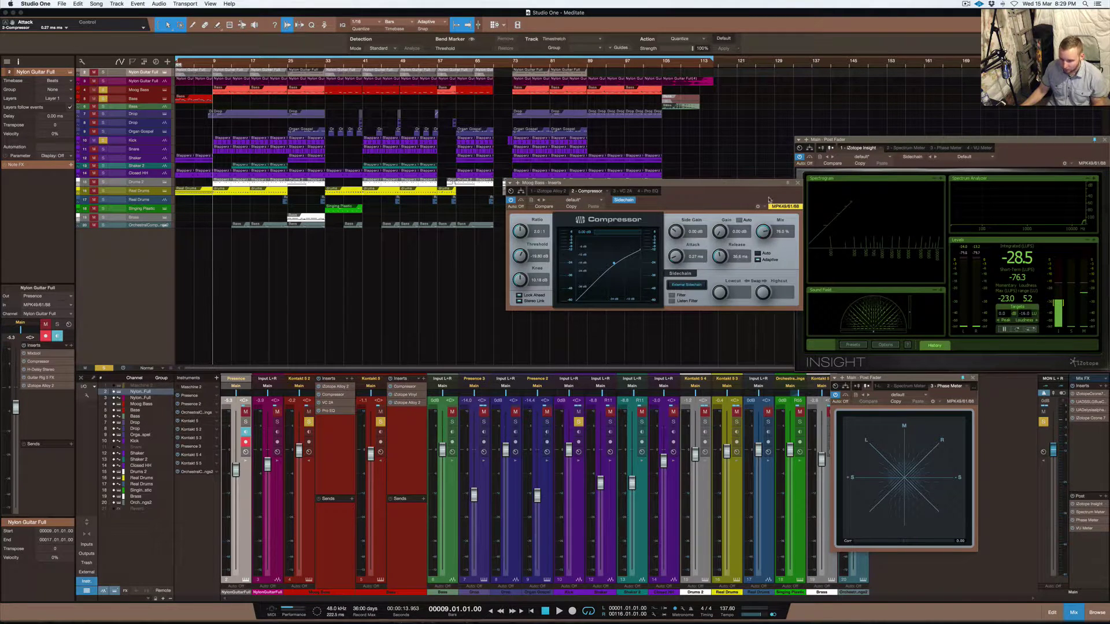
pyautogui.click(798, 183)
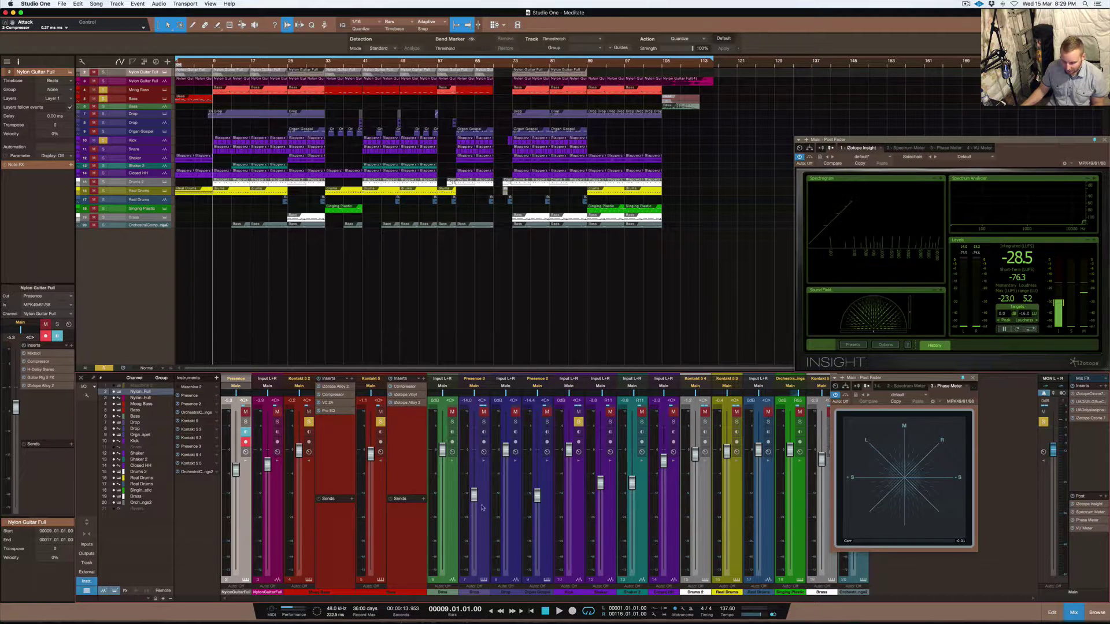
pyautogui.click(578, 485)
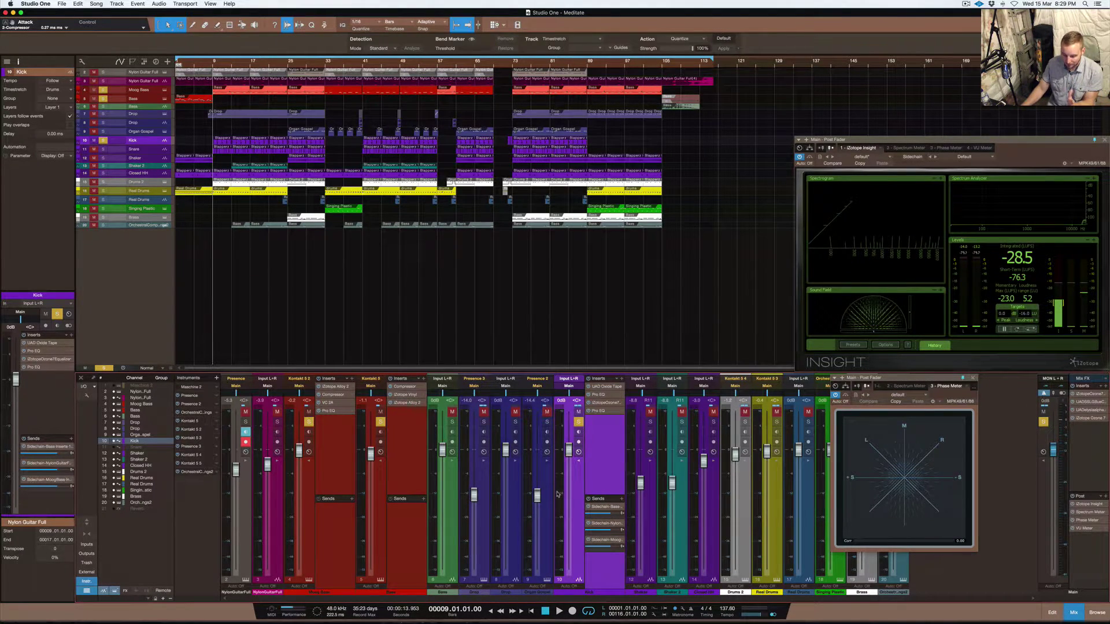
# - Reopen and close the Moog Bass compressor, then open the Main output's Spectrum Meter
pyautogui.click(326, 396)
pyautogui.moveTo(644, 185); pyautogui.dragTo(553, 214)
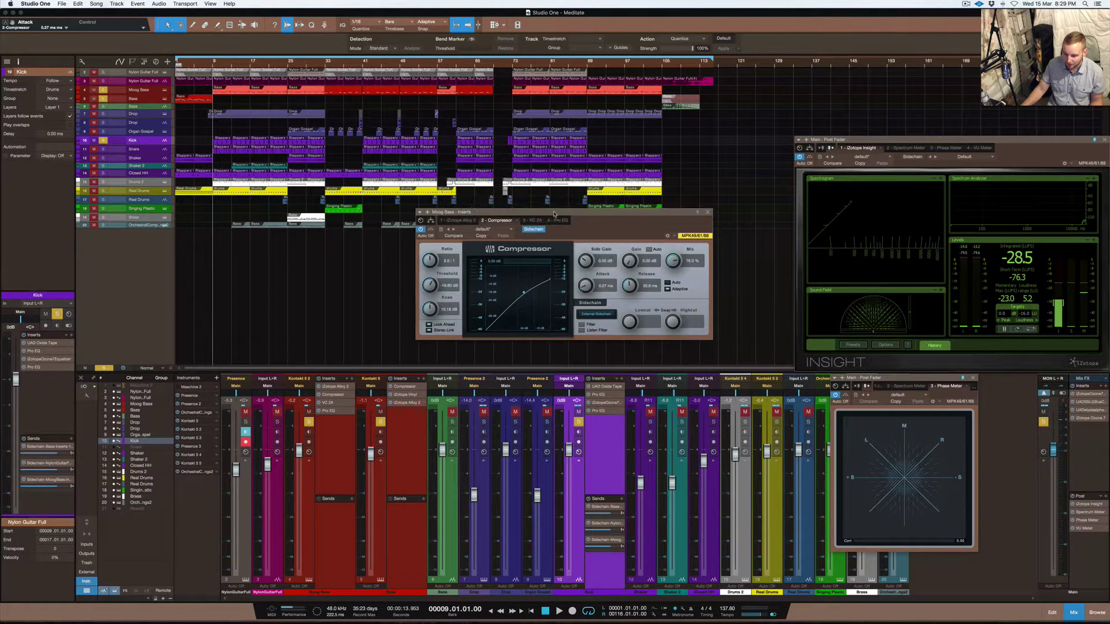
pyautogui.click(708, 213)
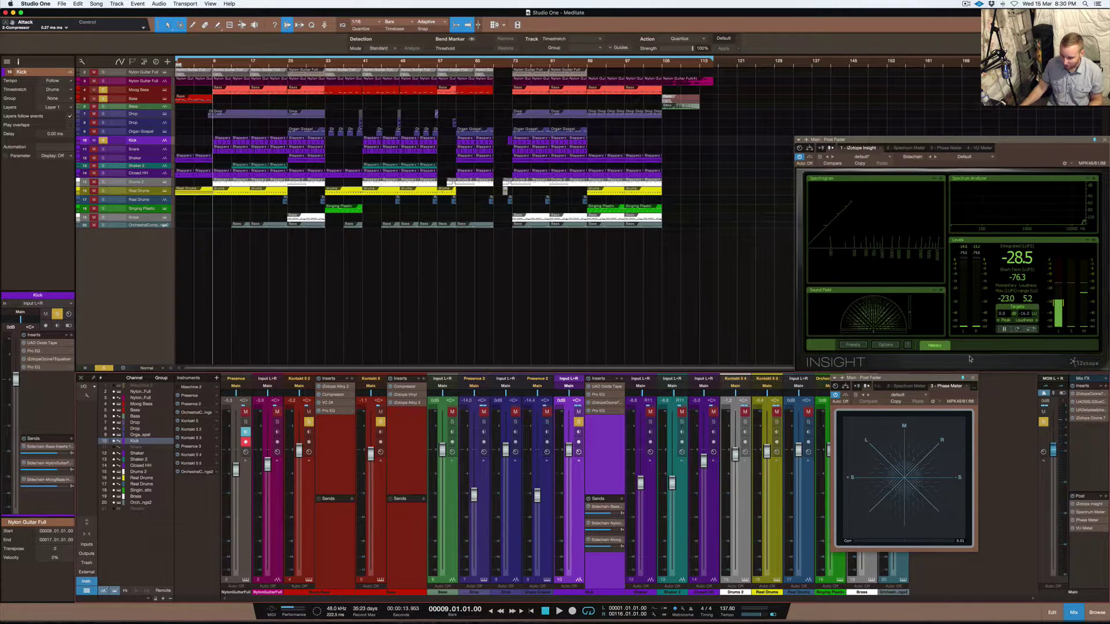
pyautogui.click(1089, 513)
pyautogui.moveTo(695, 185); pyautogui.dragTo(696, 185)
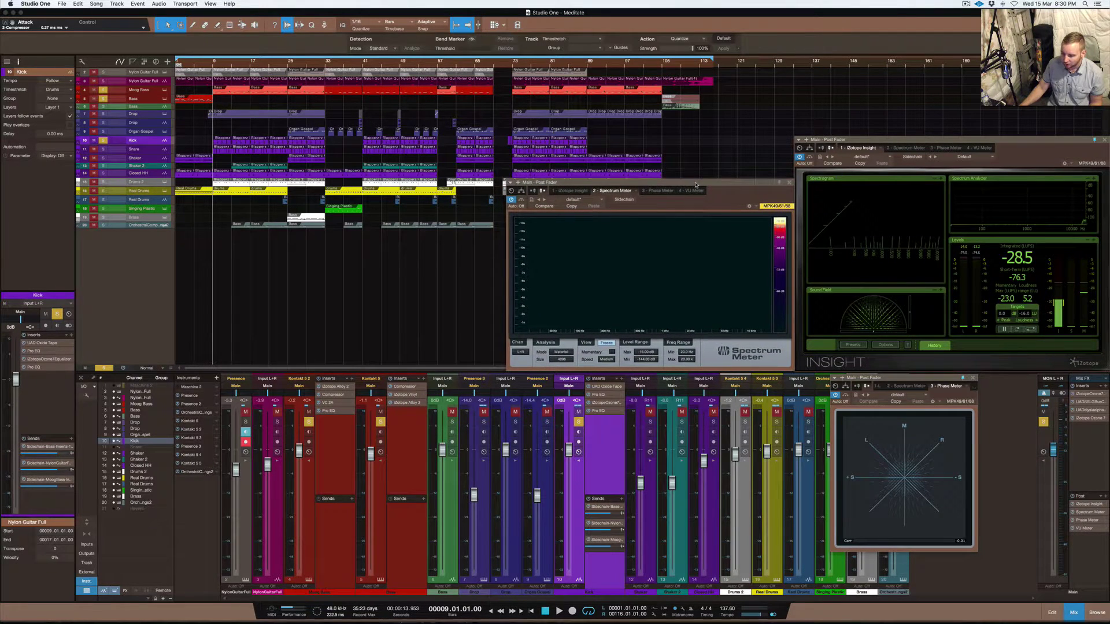
# - Unsolo Moog Bass, Bass and Kick; solo Closed HH, Kontakt 5 4, Shaker 2 and Shaker
pyautogui.click(309, 421)
pyautogui.click(381, 421)
pyautogui.click(578, 422)
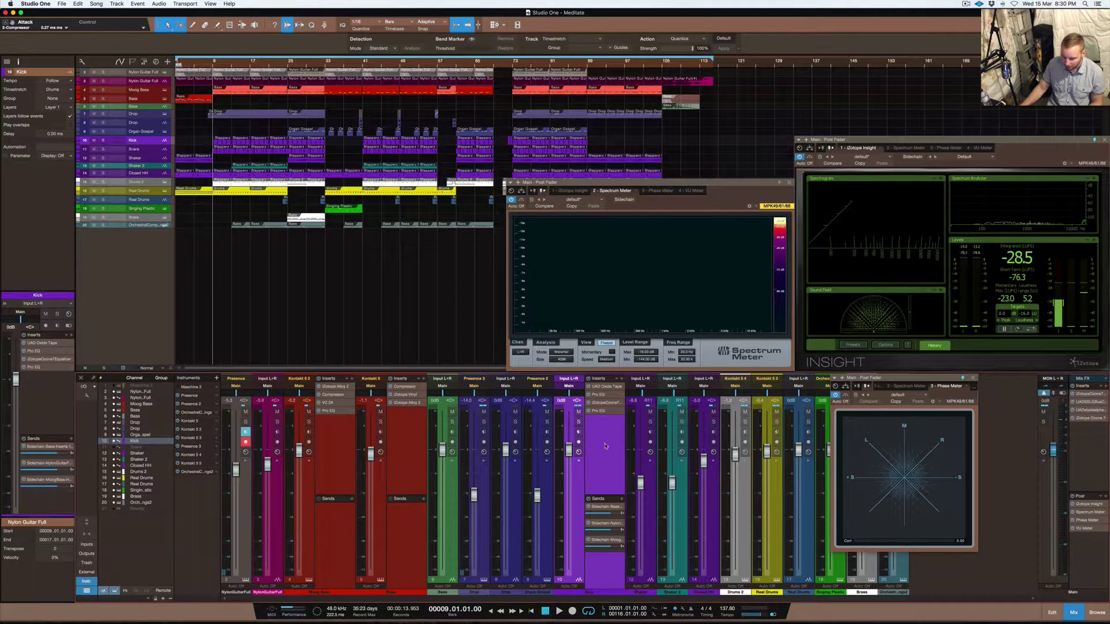
pyautogui.click(713, 421)
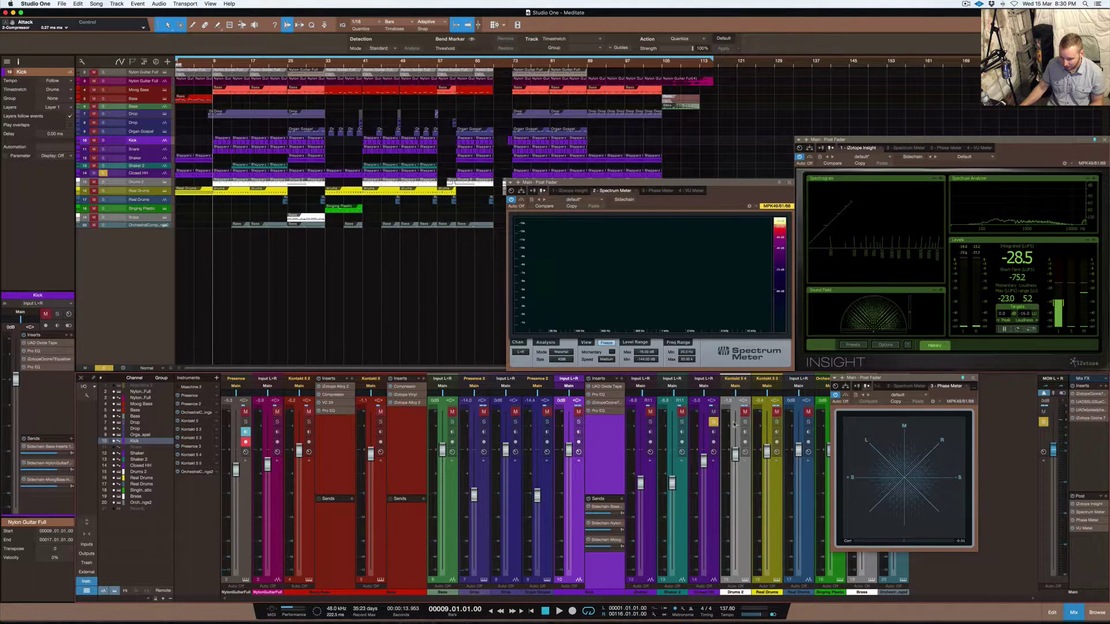
pyautogui.click(745, 422)
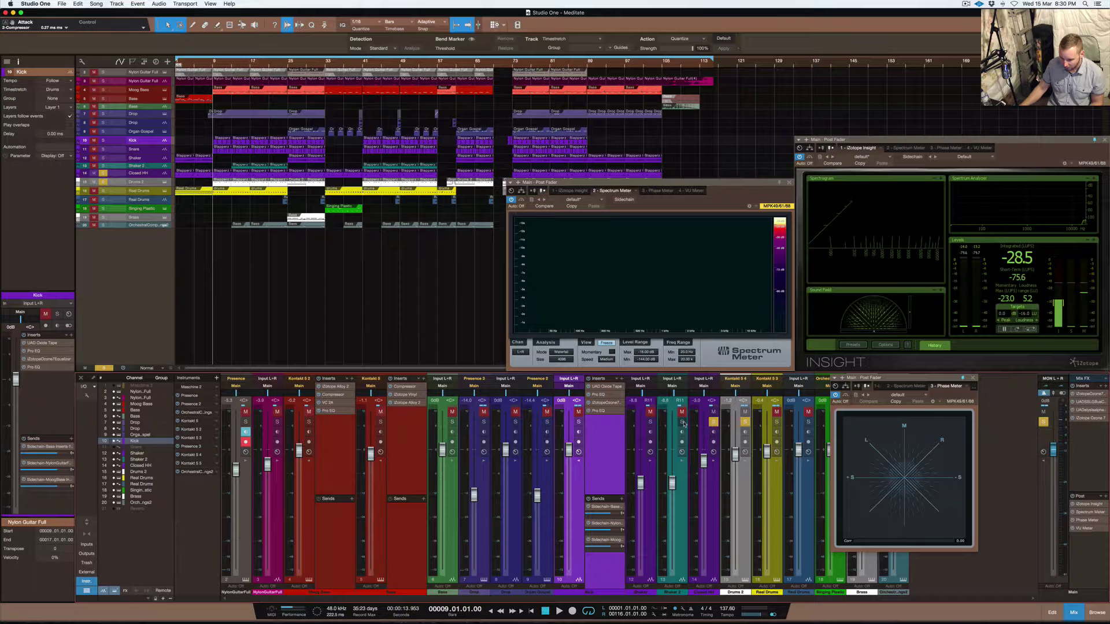
pyautogui.click(681, 422)
pyautogui.click(650, 422)
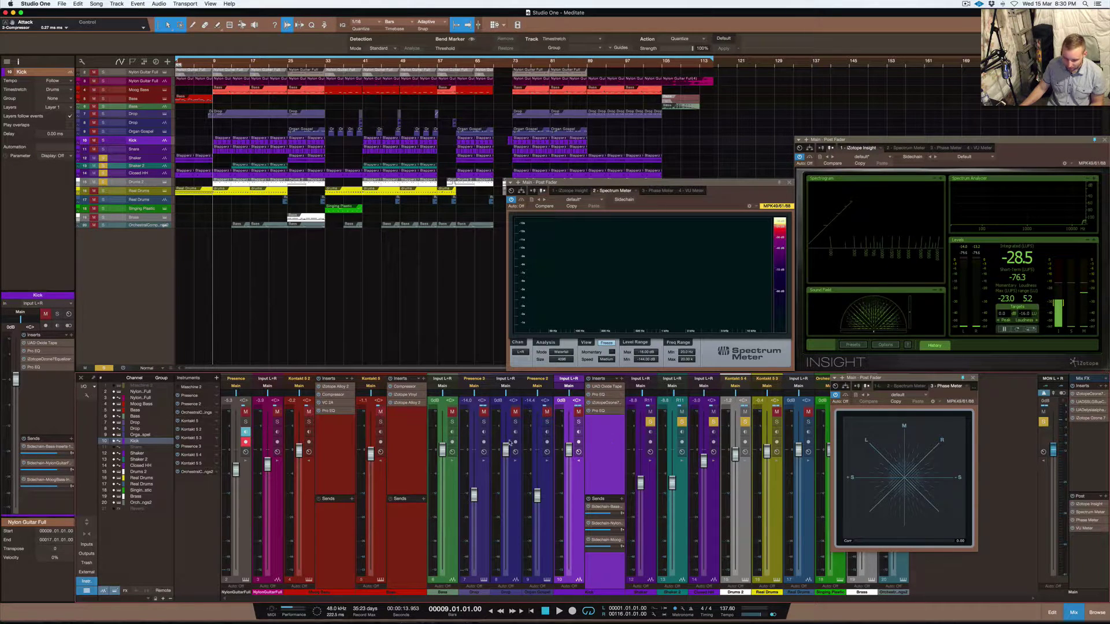
# - Briefly toggle solo on the Drop channel, then start the song playing
pyautogui.click(515, 422)
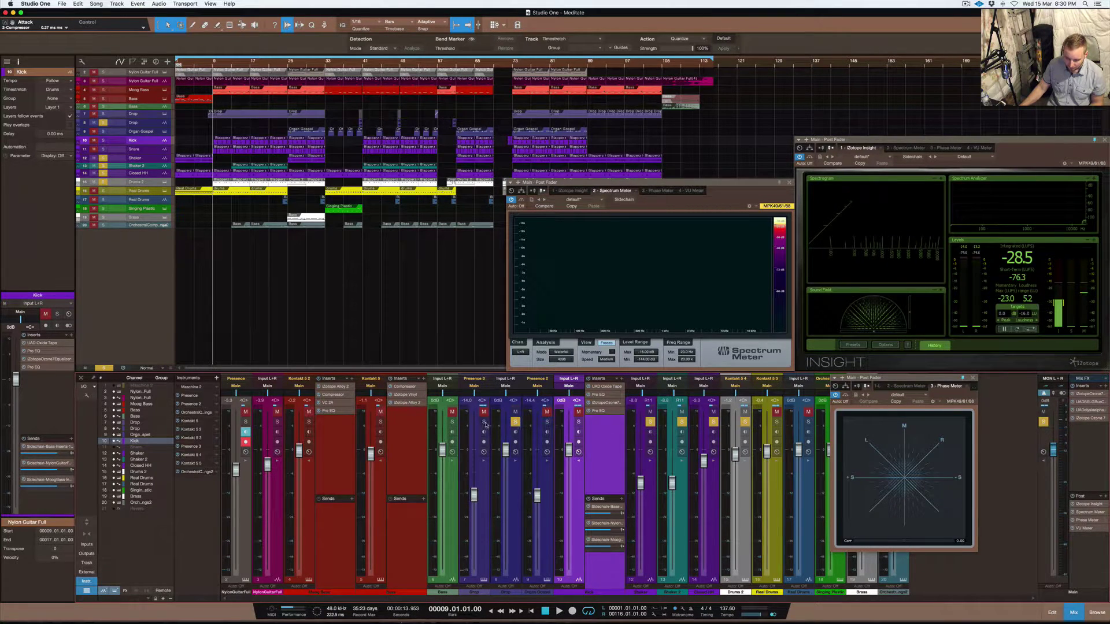
pyautogui.click(484, 422)
pyautogui.click(515, 421)
pyautogui.click(484, 422)
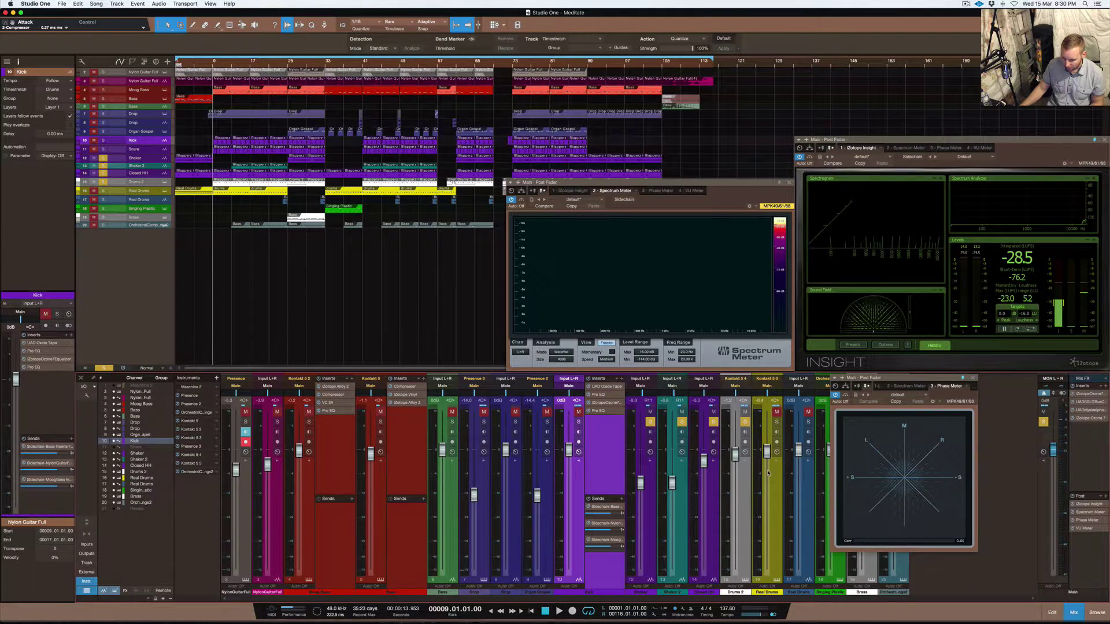
pyautogui.press('space')
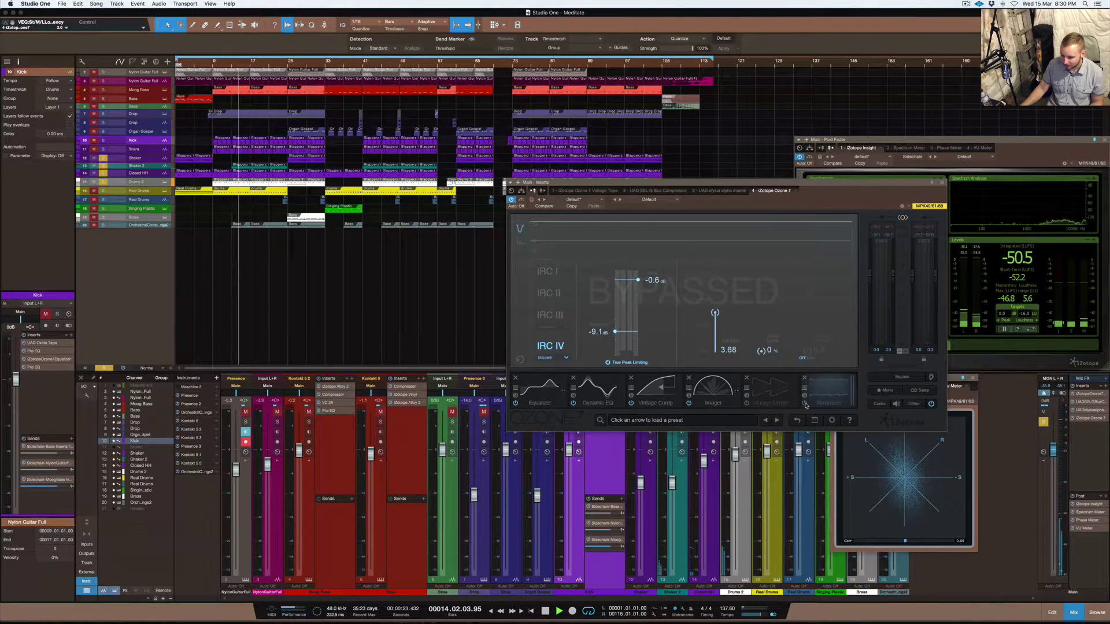
# - Lower the Ozone 7 Maximizer threshold on the main output to -13.6 dB
pyautogui.click(829, 388)
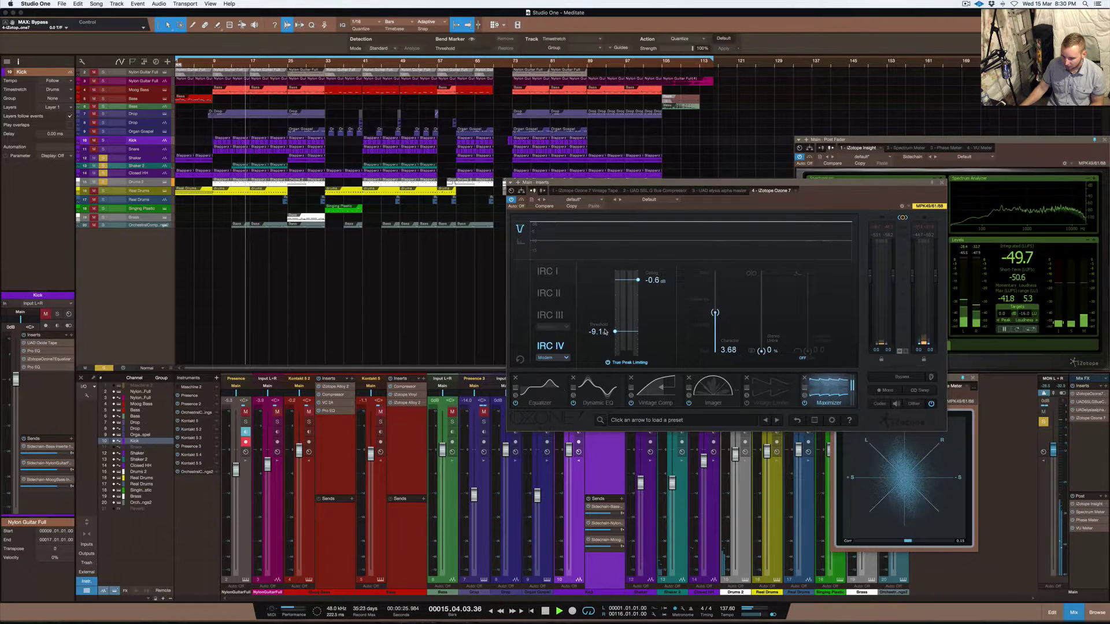
pyautogui.moveTo(603, 331); pyautogui.dragTo(599, 345)
pyautogui.press('super+w')
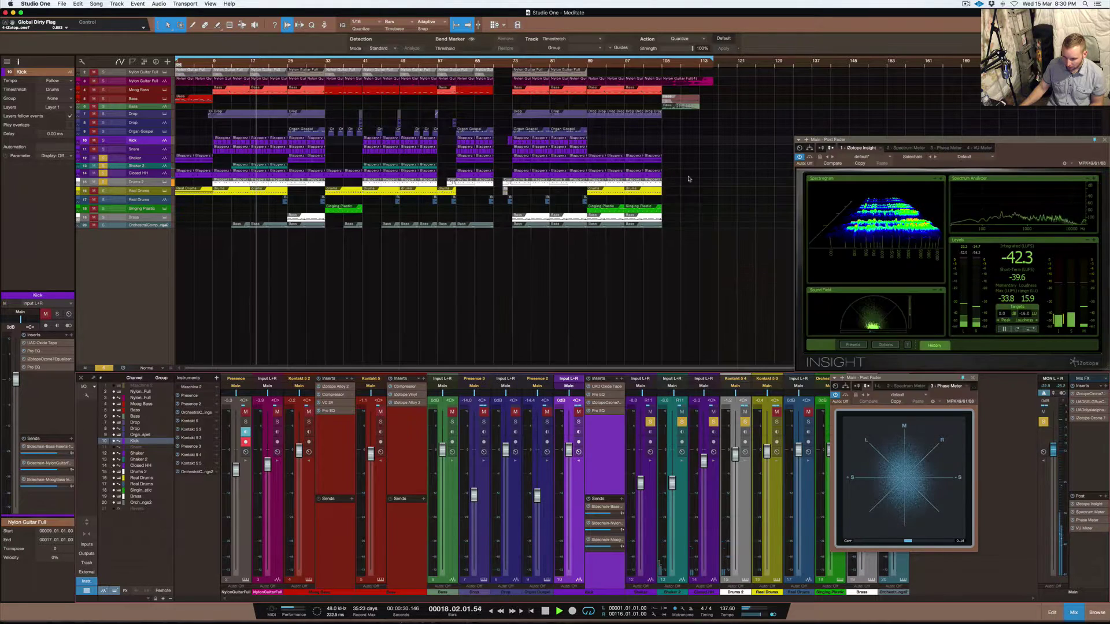
# - Replay from bar 9 and freeze the Spectrum Meter's spectrogram of the passage
pyautogui.press('space')
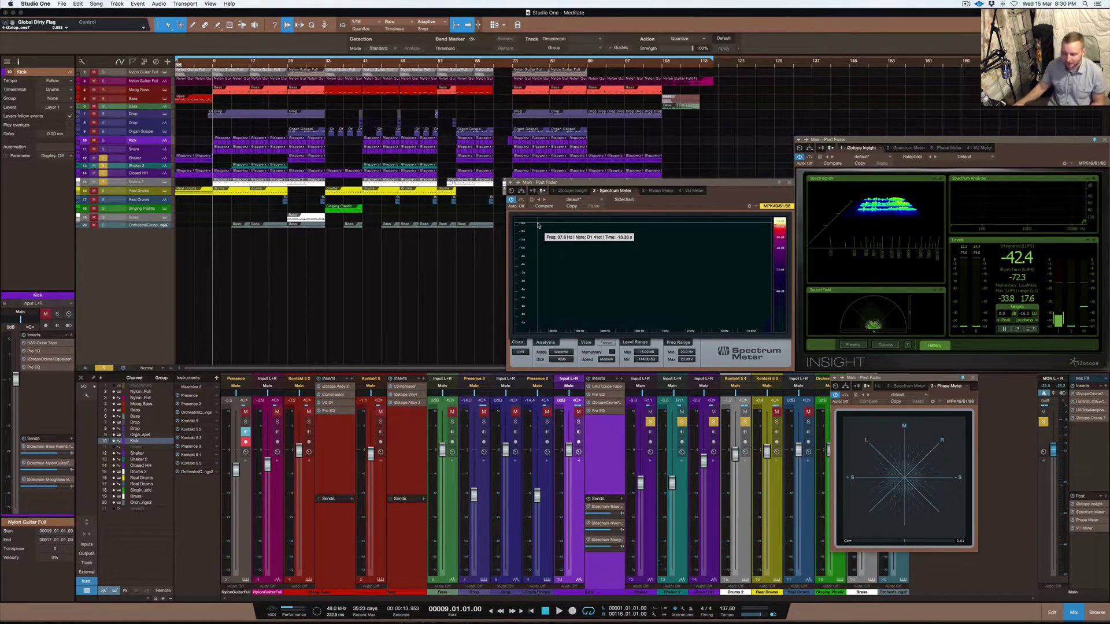
pyautogui.press('space')
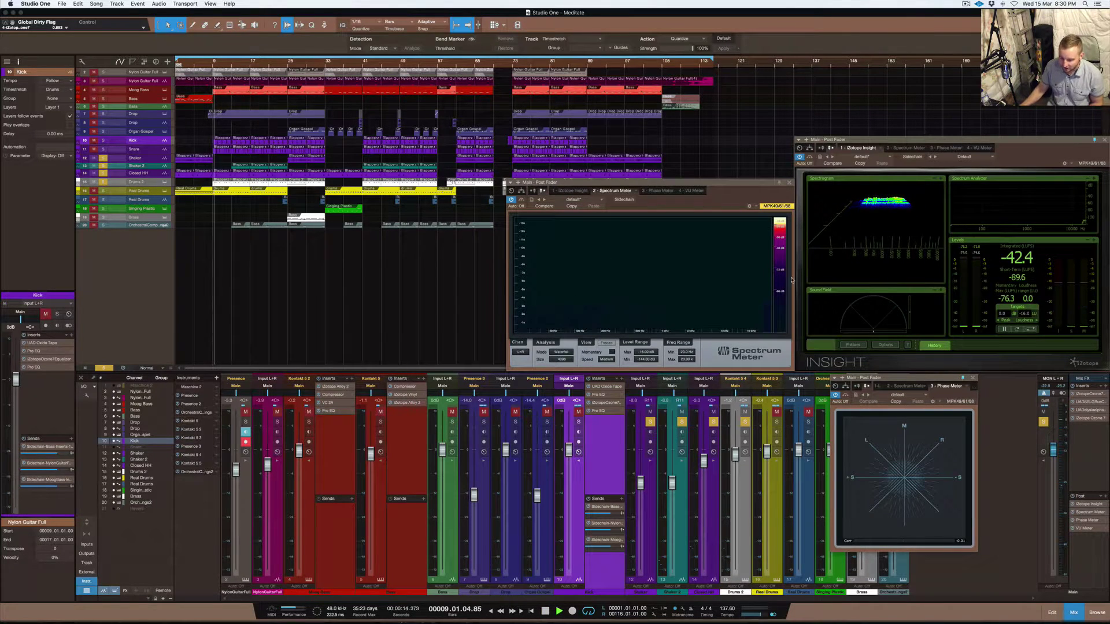
pyautogui.click(606, 344)
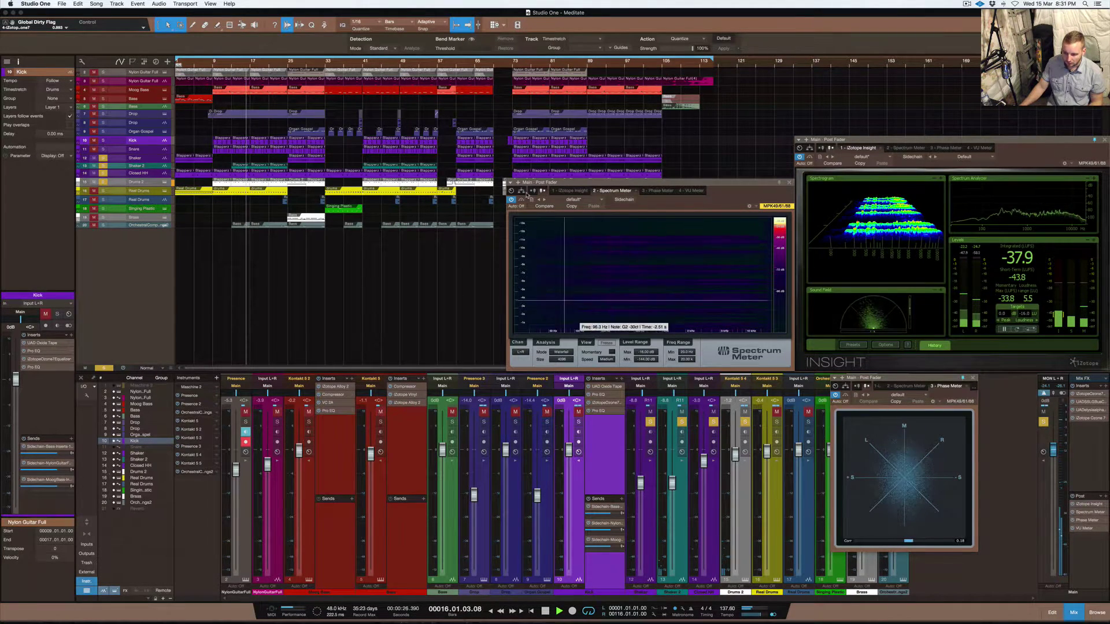
pyautogui.press('space')
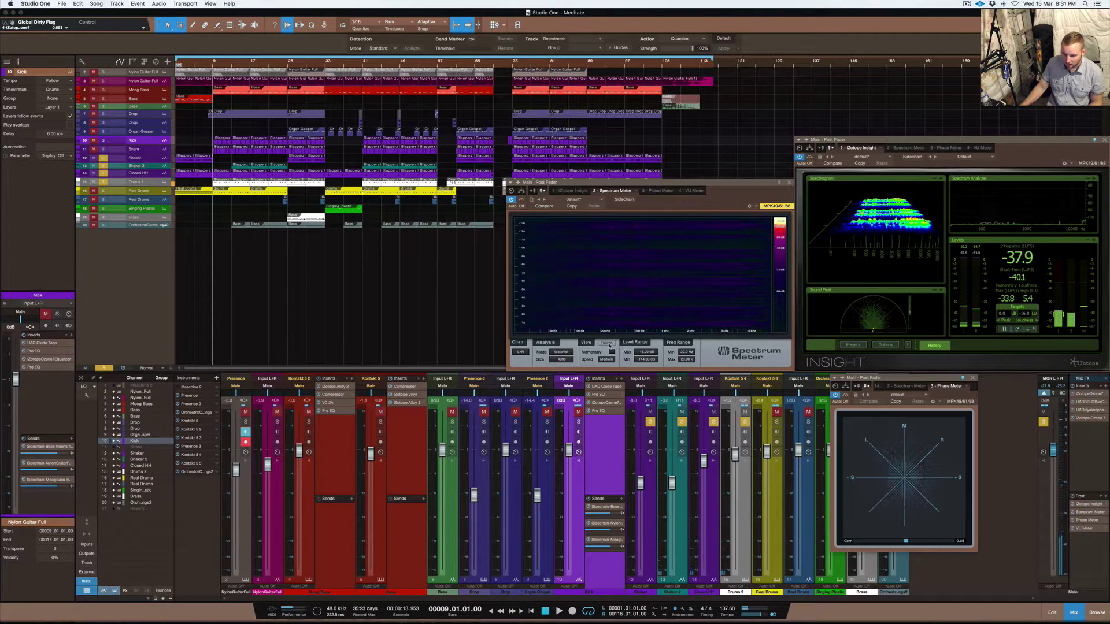
pyautogui.click(607, 343)
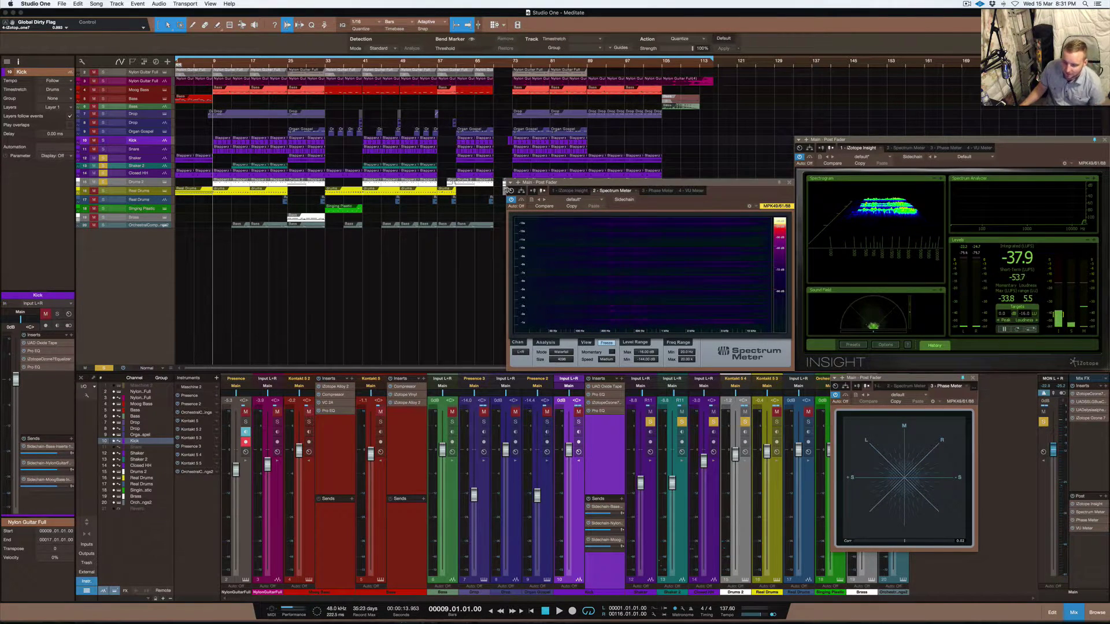
# - Enlarge the Spectrum Meter window wider and taller, then capture and freeze a fresh spectrogram
pyautogui.moveTo(505, 189); pyautogui.dragTo(188, 189)
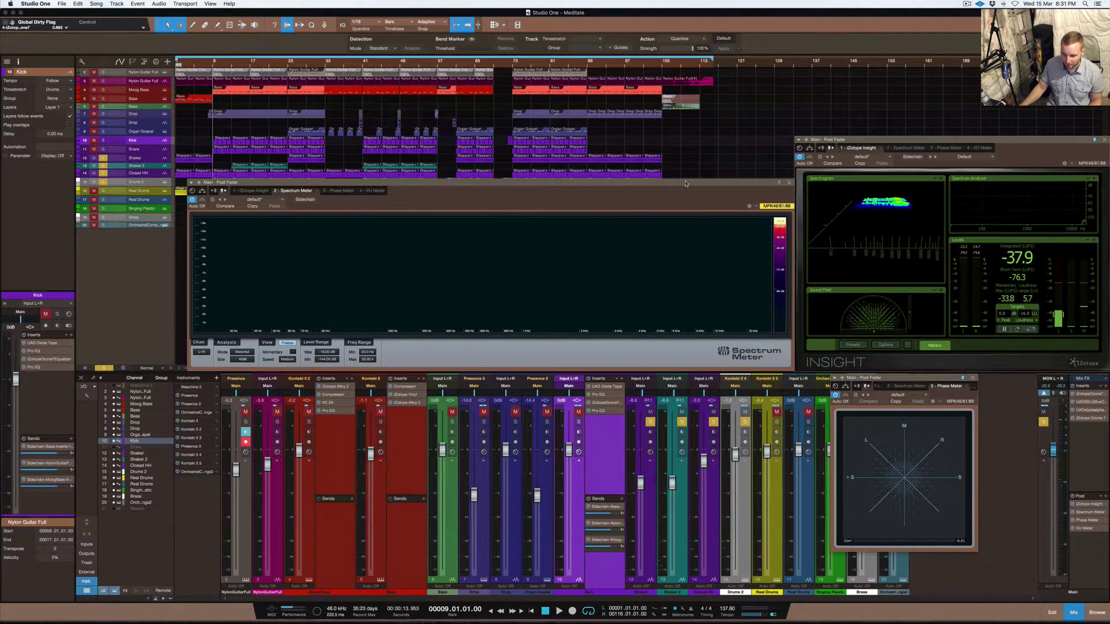
pyautogui.moveTo(685, 179); pyautogui.dragTo(680, 139)
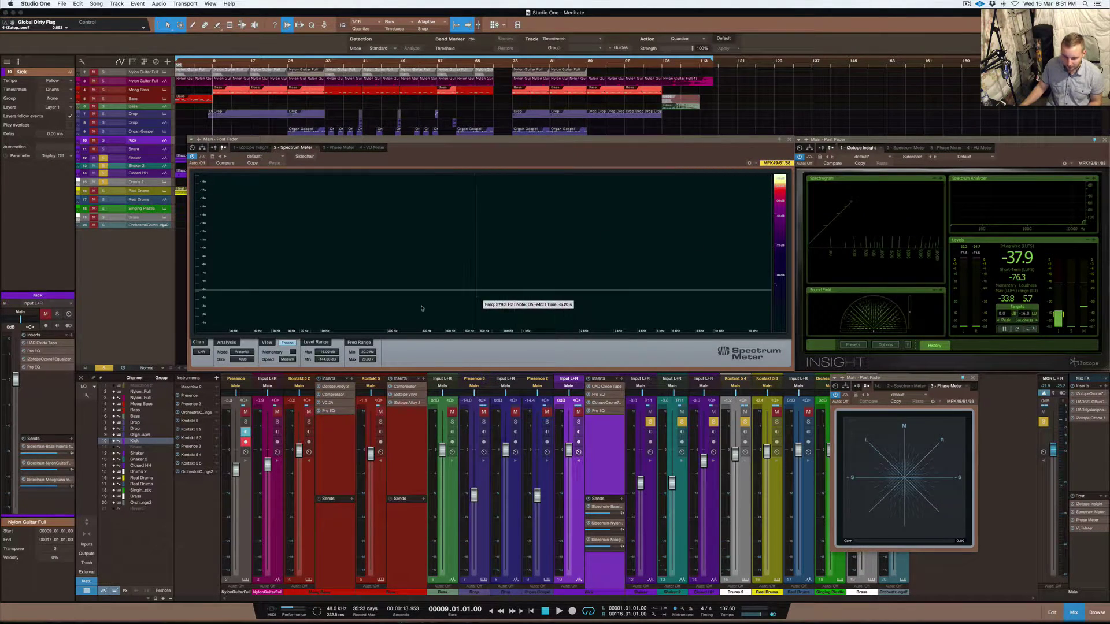
pyautogui.click(283, 343)
pyautogui.press('space')
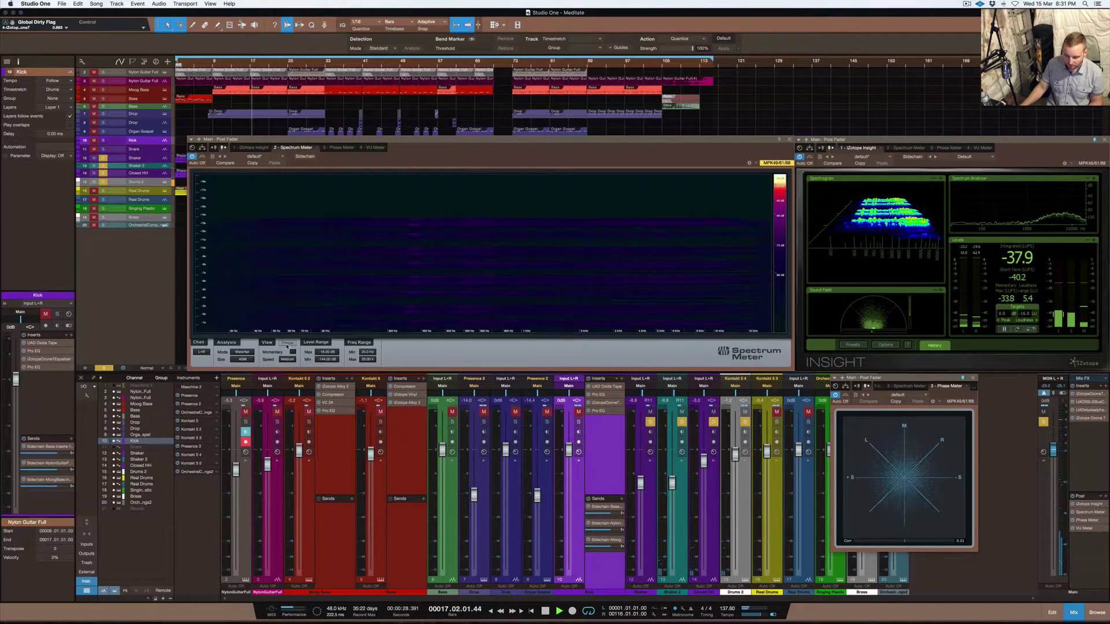
pyautogui.click(287, 343)
pyautogui.press('space')
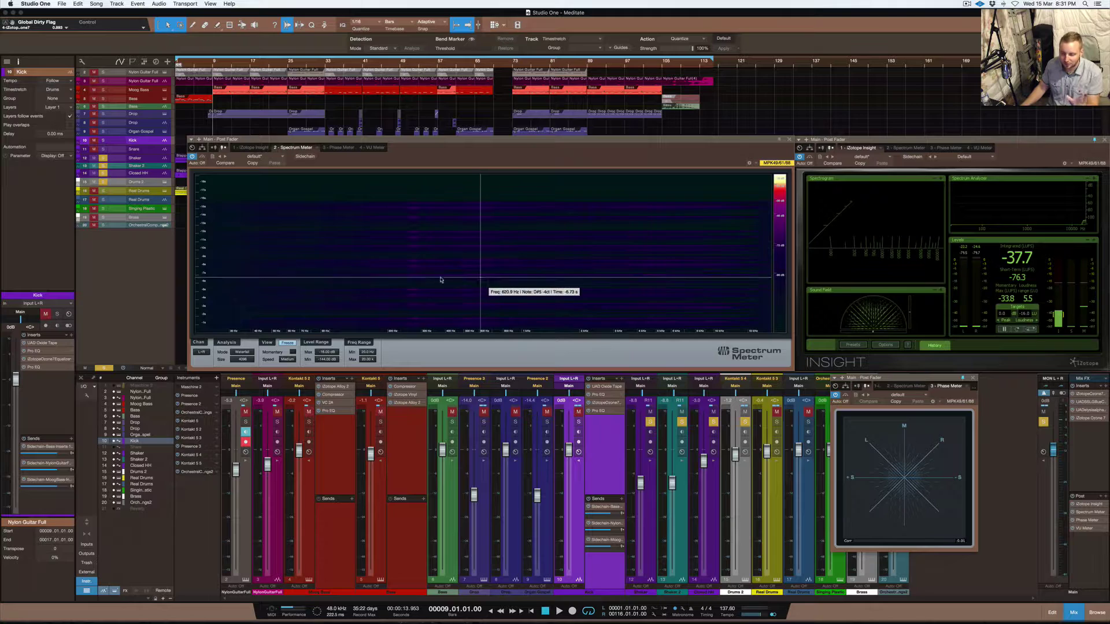
# - Expand the Shaker strip and check its iZotope Vinyl insert
pyautogui.click(652, 462)
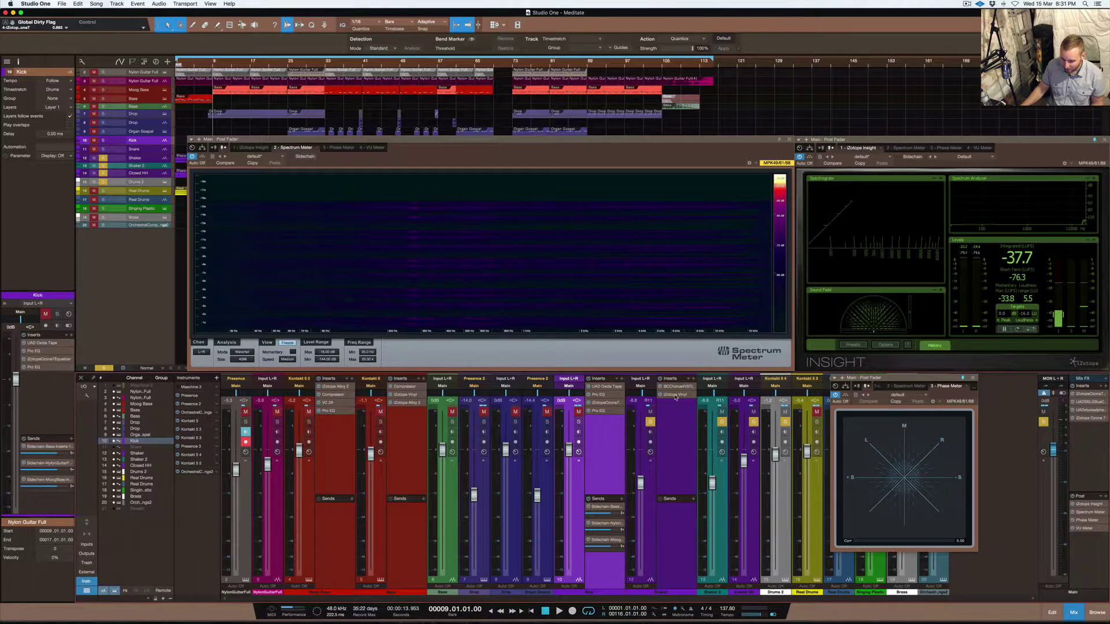
pyautogui.click(675, 394)
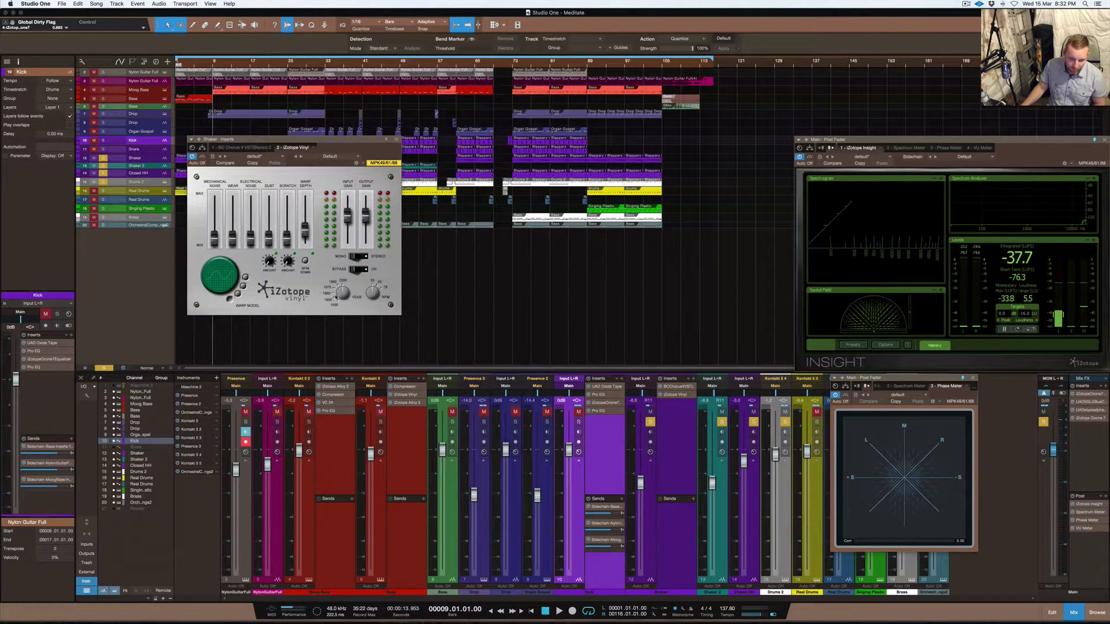
pyautogui.click(396, 140)
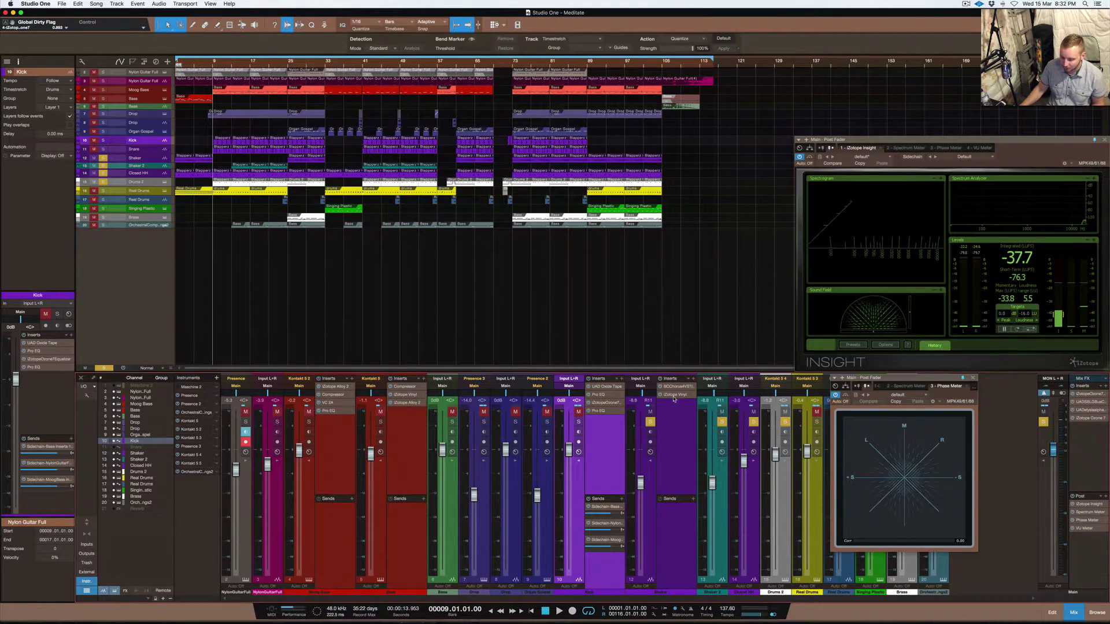
# - Expand the Shaker 2, Closed HH and Drums 2 strips, closing the Phase Meter and Closed HH's chorus
pyautogui.click(722, 464)
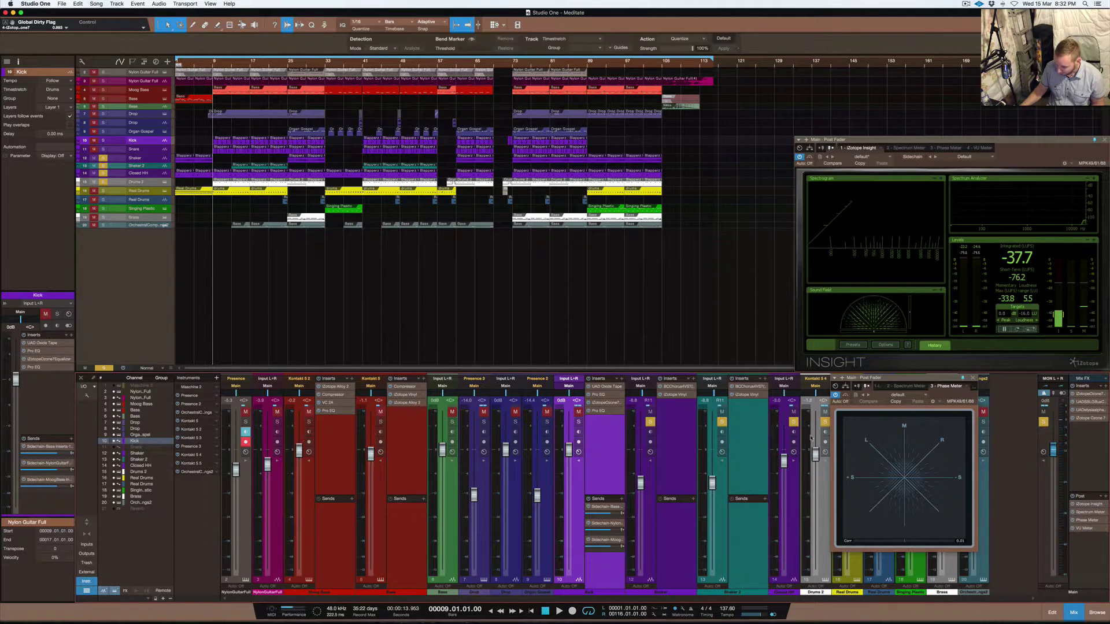
pyautogui.click(794, 462)
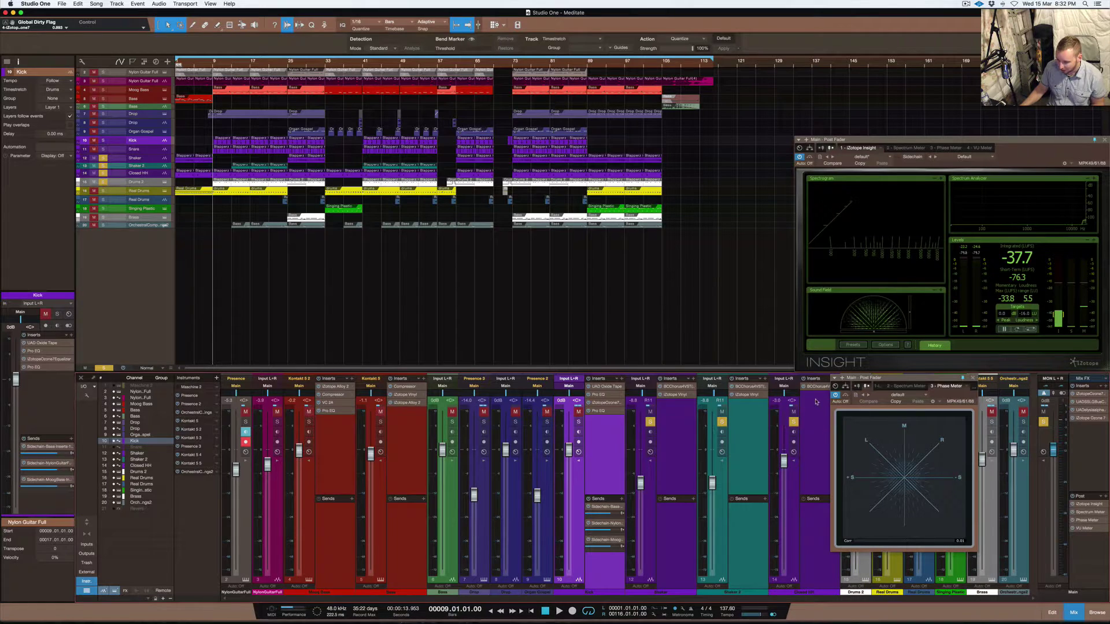
pyautogui.click(795, 505)
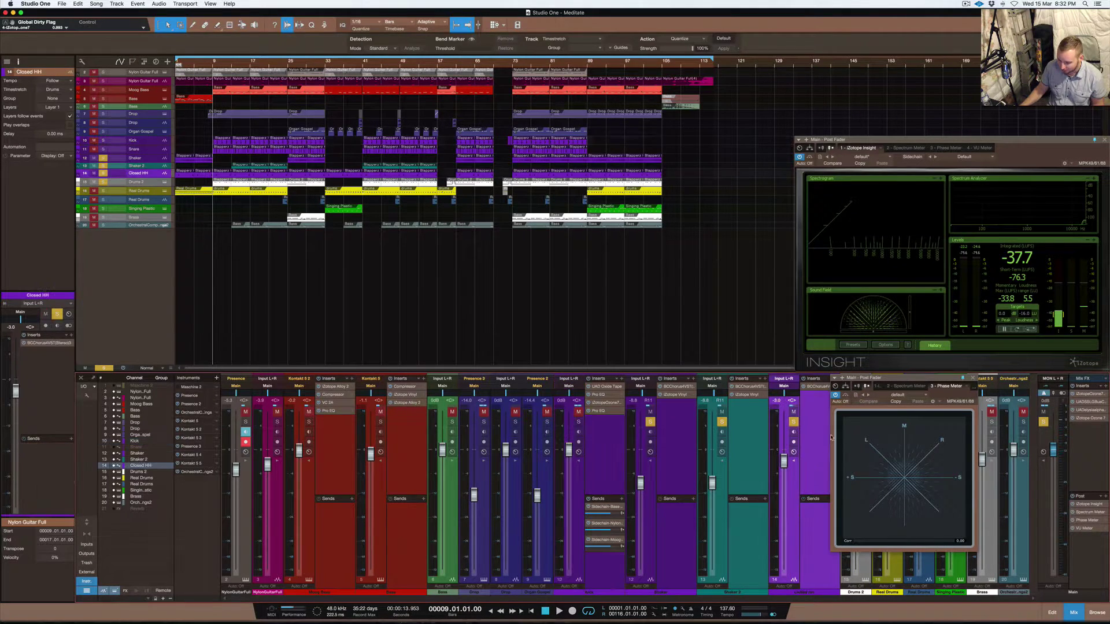
pyautogui.click(972, 379)
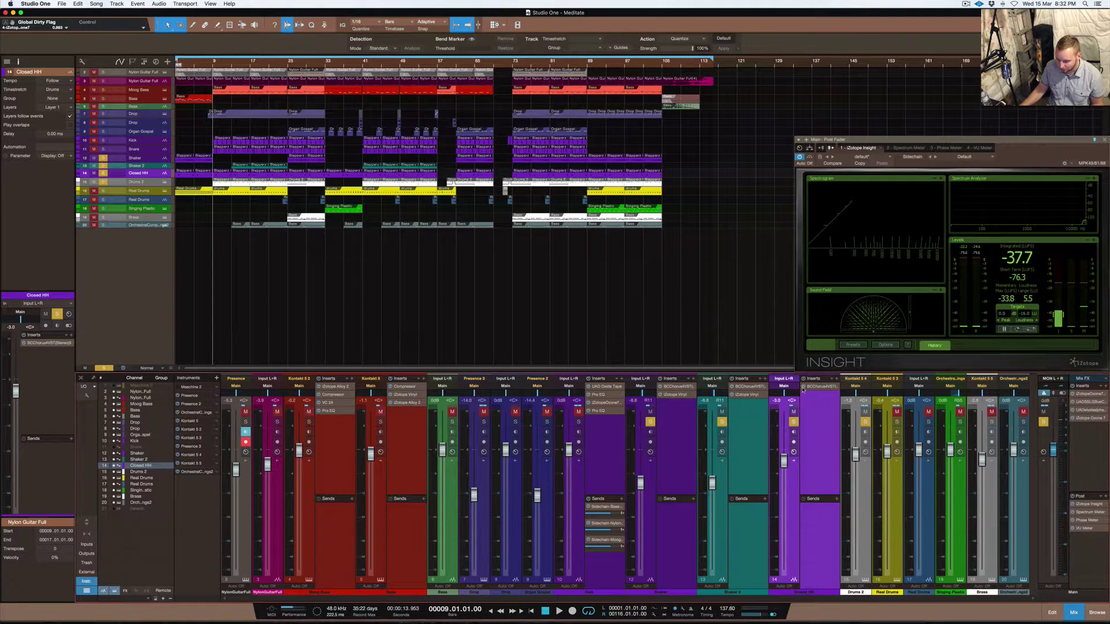
pyautogui.click(814, 387)
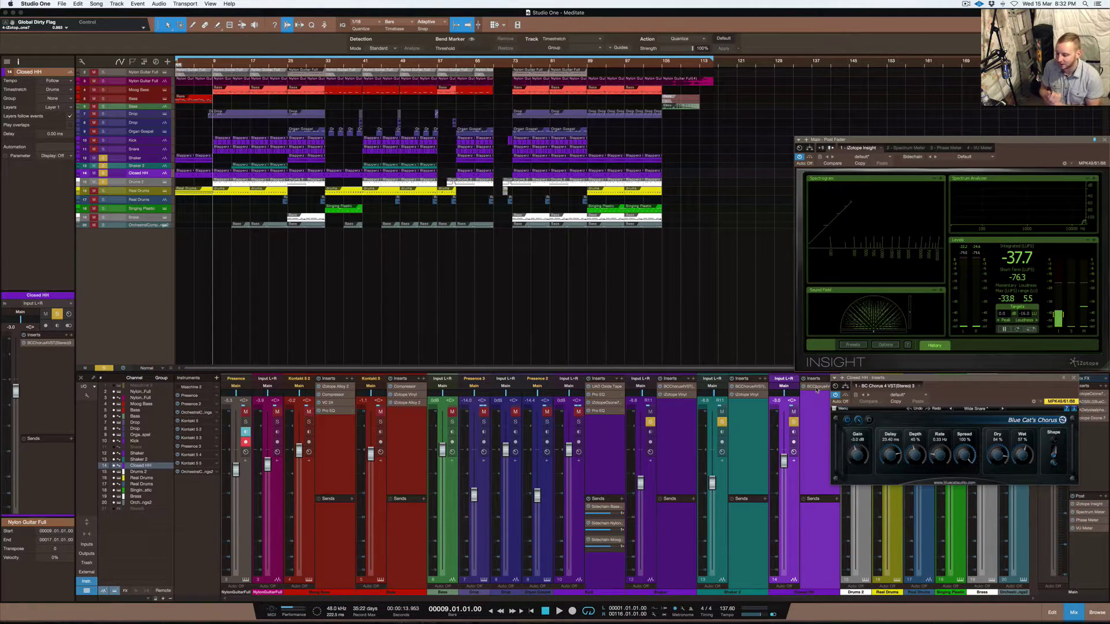
pyautogui.click(1074, 379)
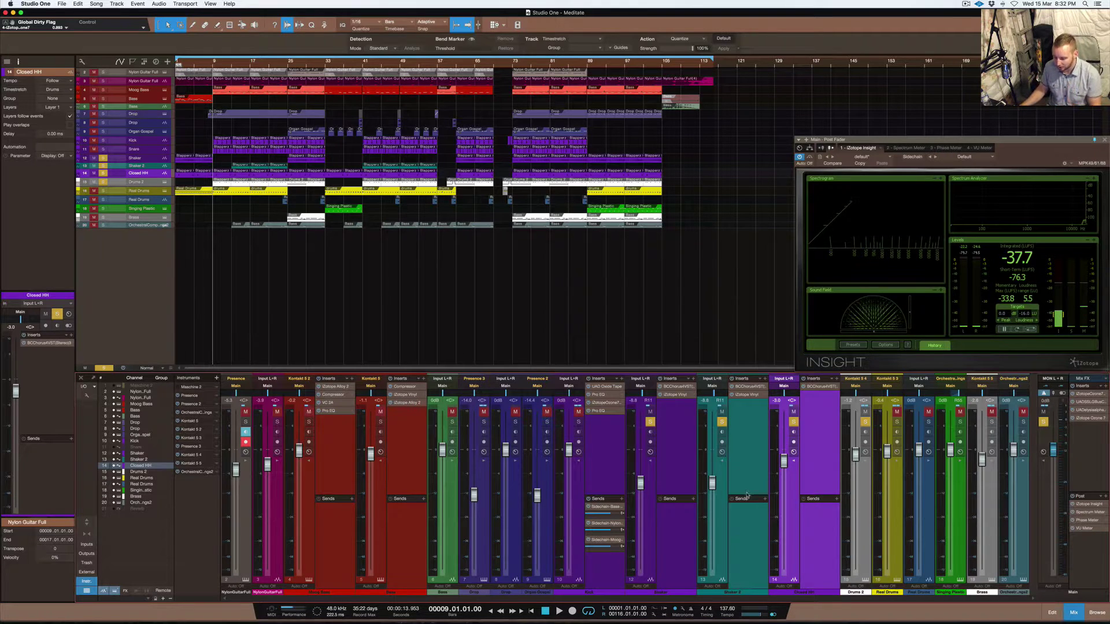
pyautogui.click(864, 464)
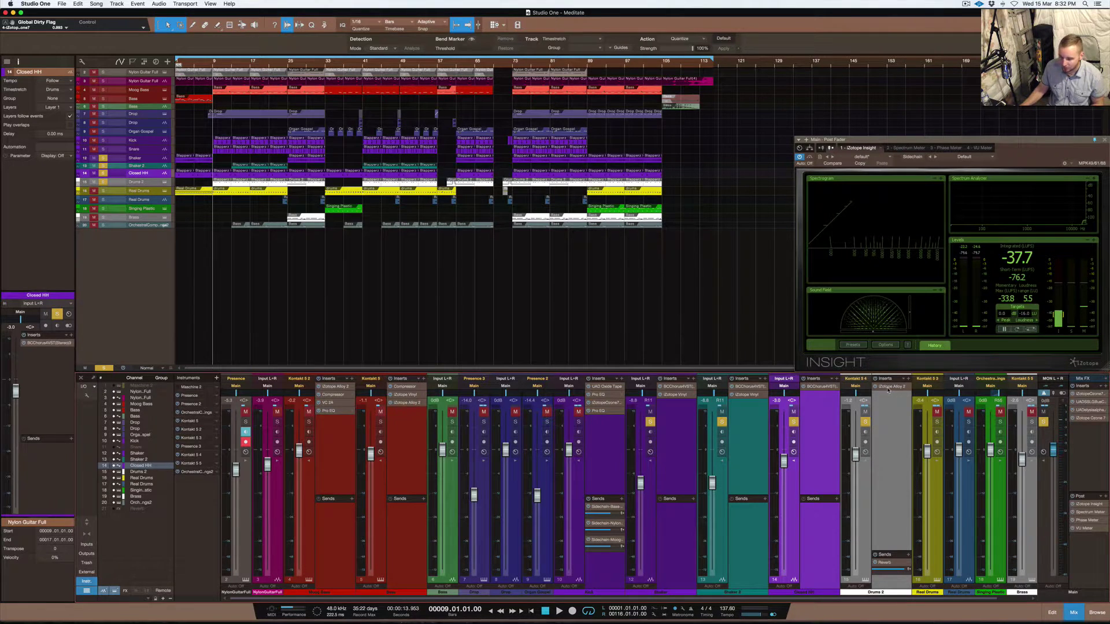
pyautogui.click(889, 387)
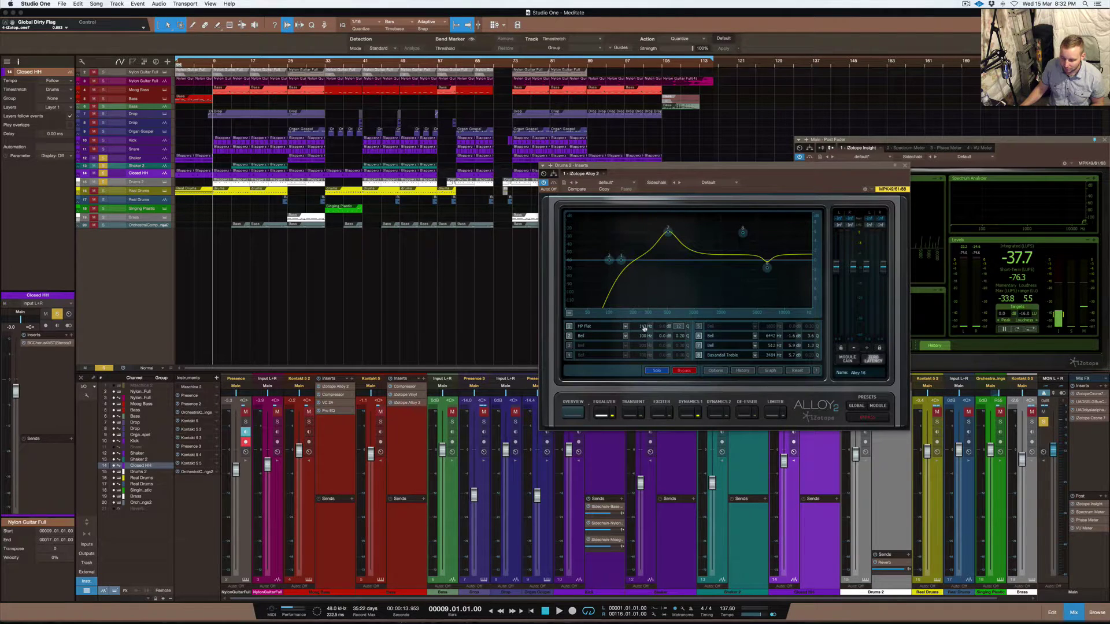
pyautogui.click(668, 233)
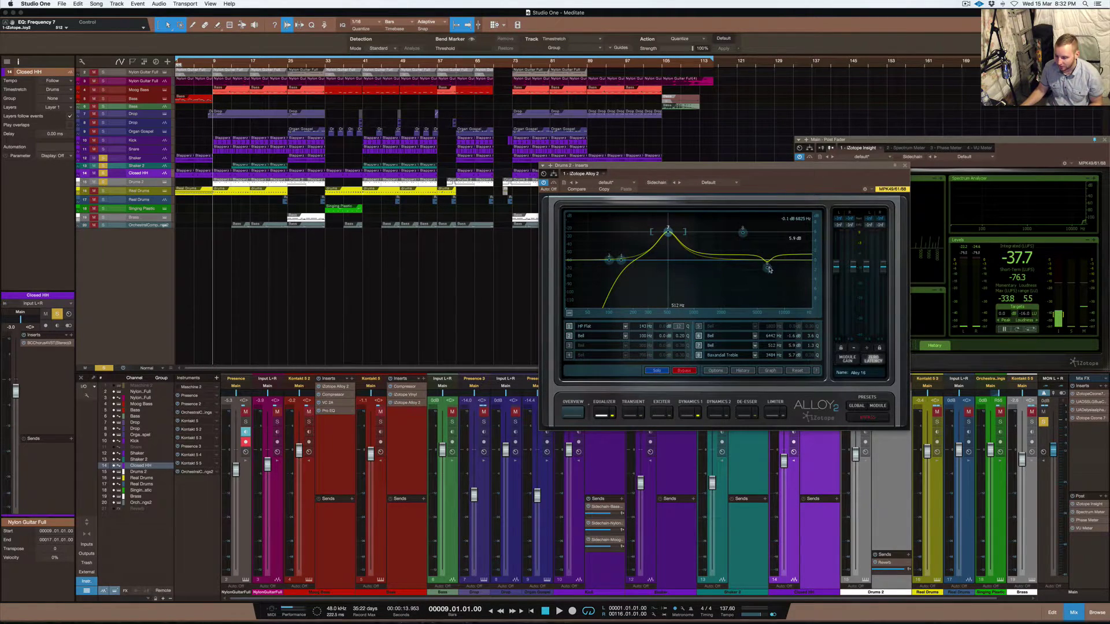
pyautogui.click(776, 312)
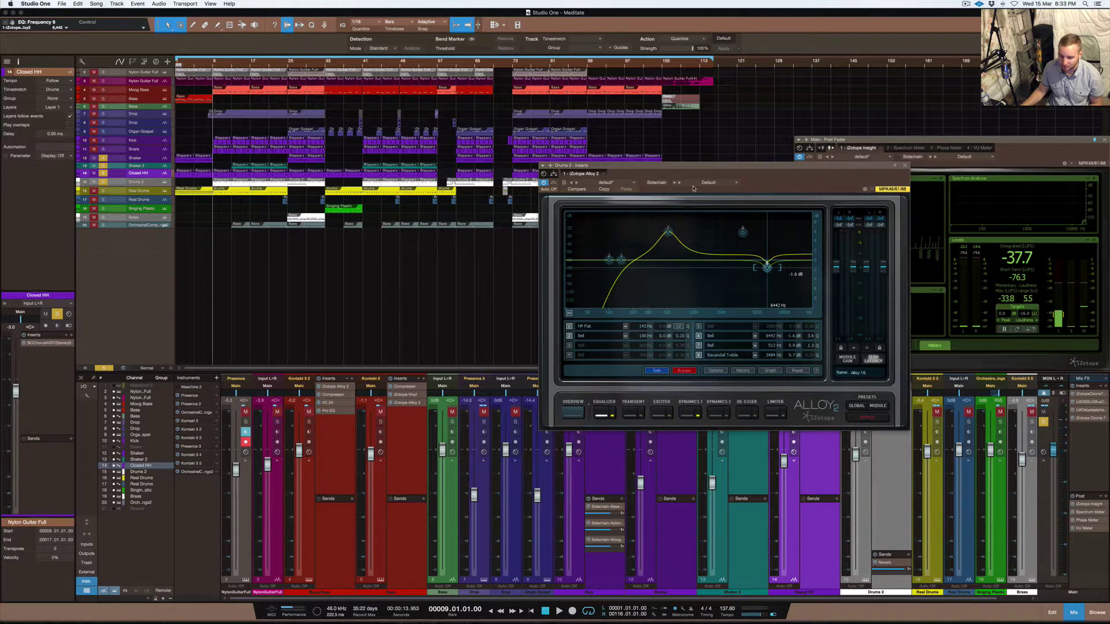
pyautogui.click(906, 167)
# - Solo the Kick during playback and freeze its waterfall in the main output's Spectrum Meter
pyautogui.press('space')
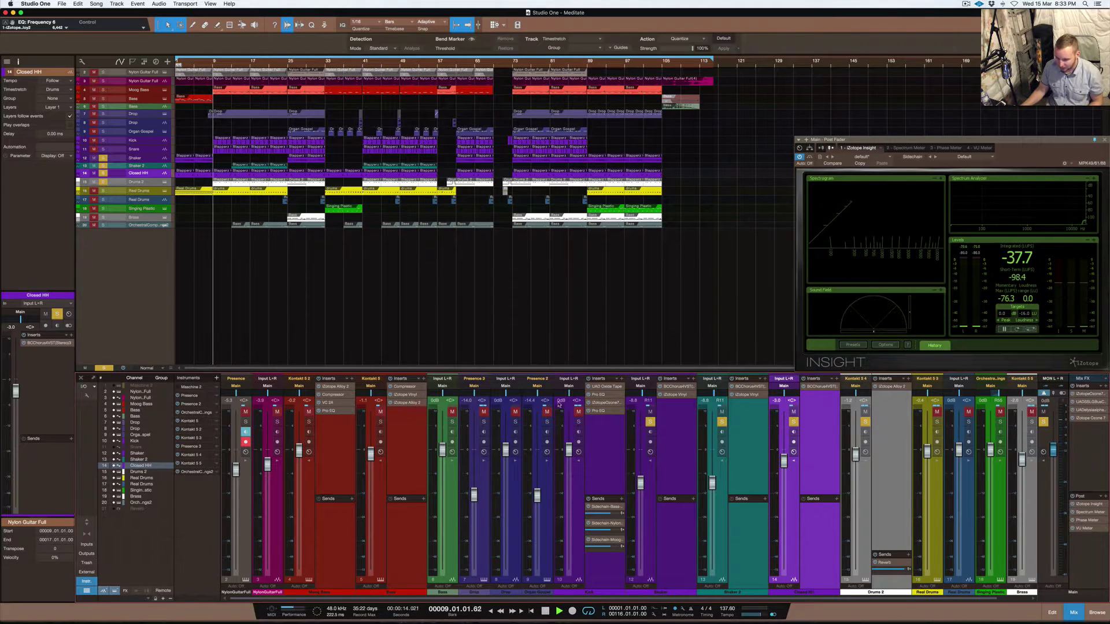
pyautogui.click(578, 422)
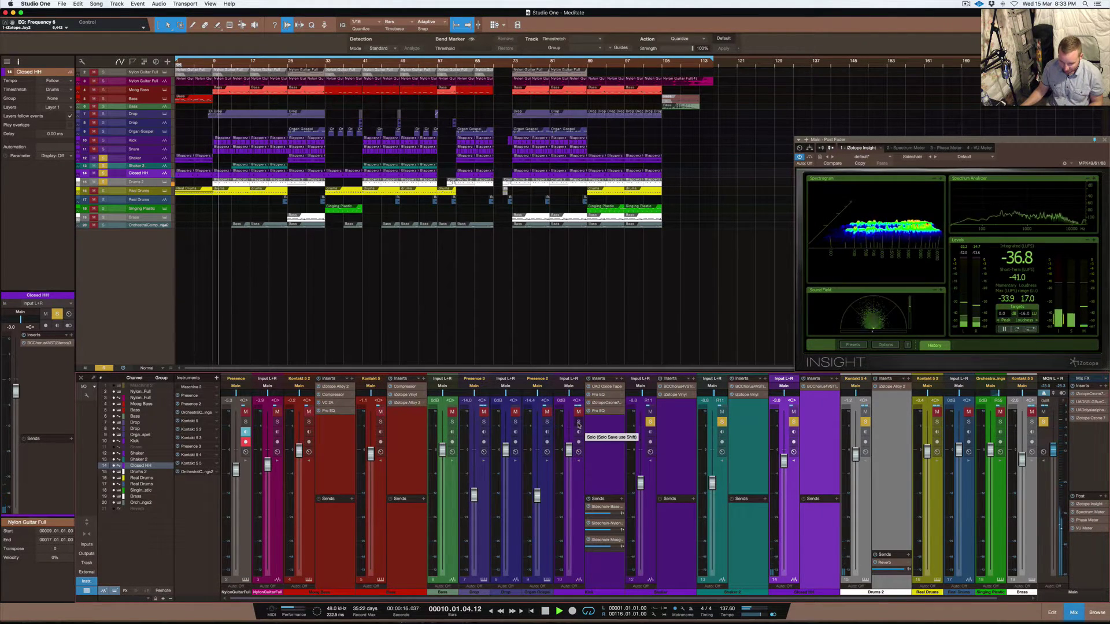
pyautogui.click(1086, 512)
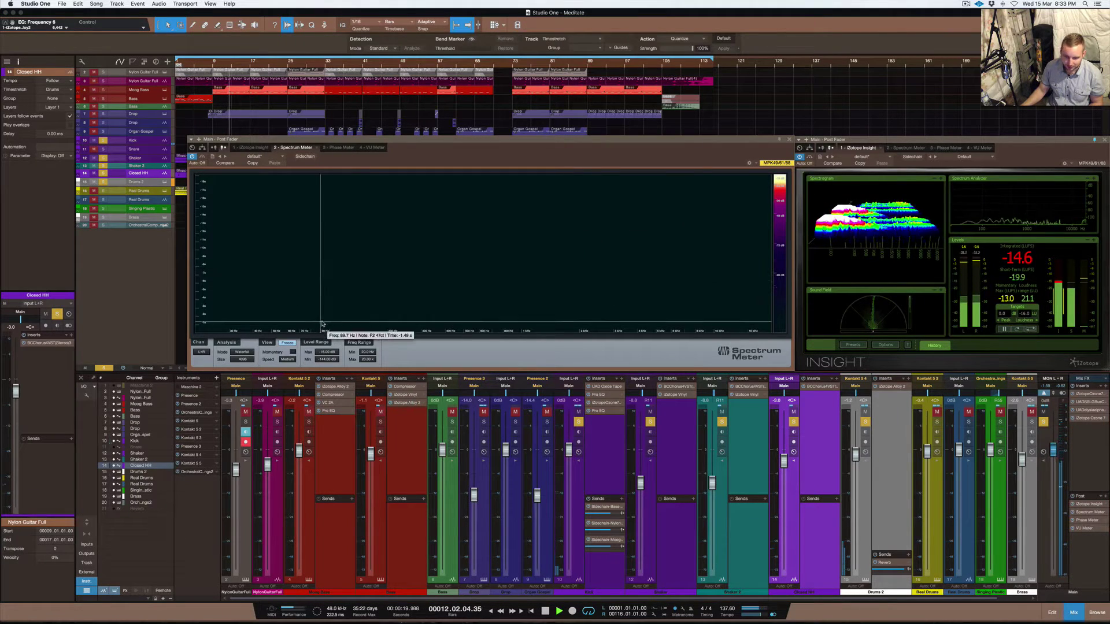
pyautogui.click(285, 343)
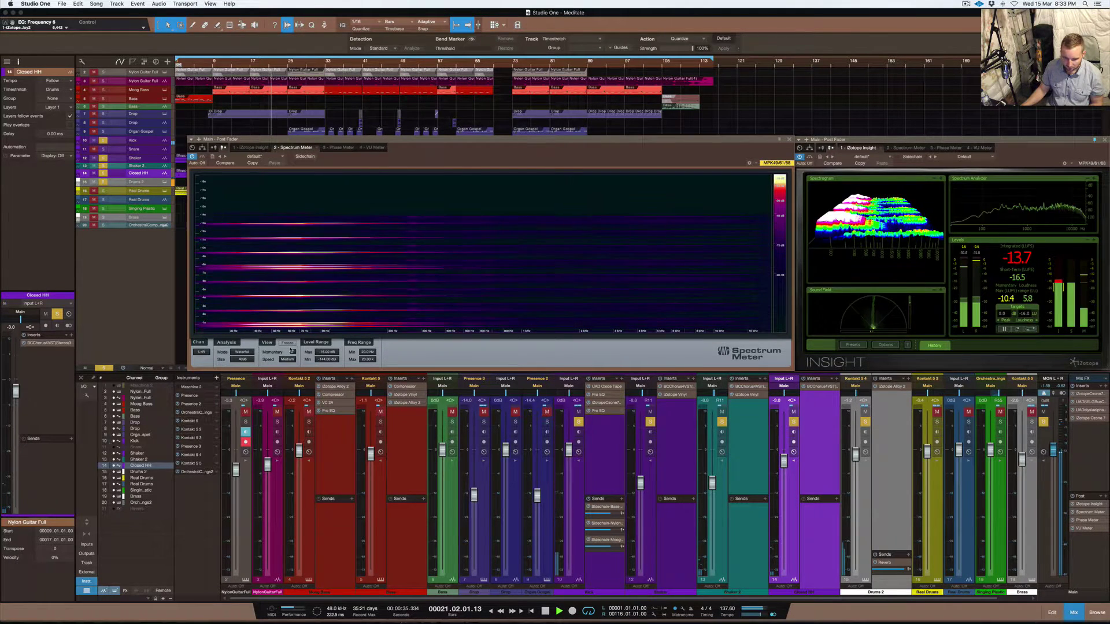
pyautogui.click(287, 343)
pyautogui.press('space')
# - Maximise Insight's spectrogram, freeze it on the kick, then focus the Spectrum Meter
pyautogui.click(941, 179)
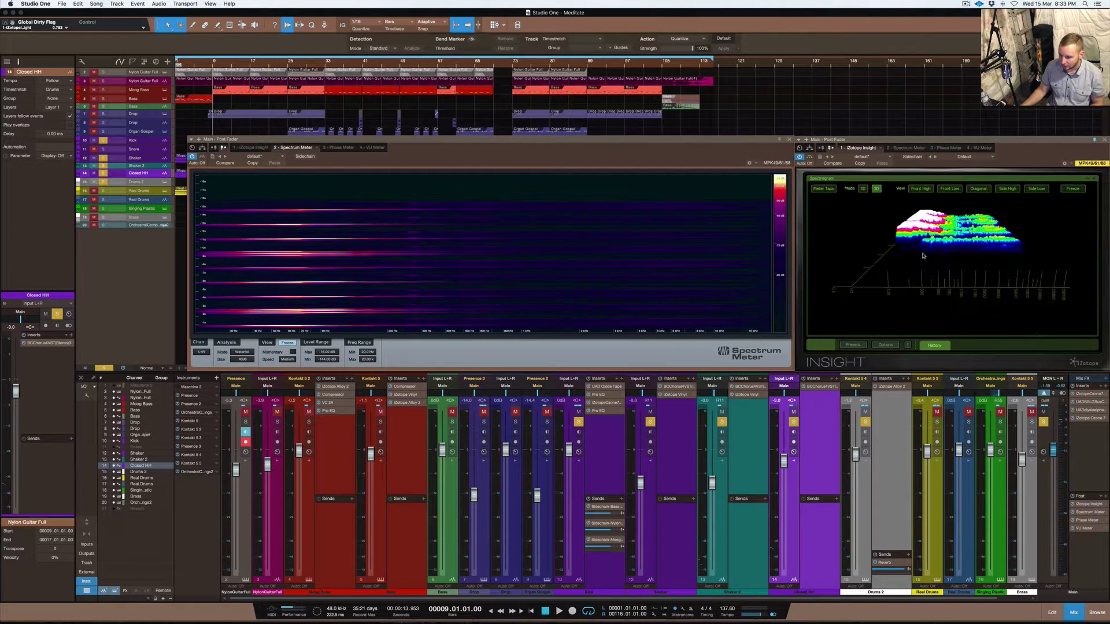
pyautogui.click(1072, 190)
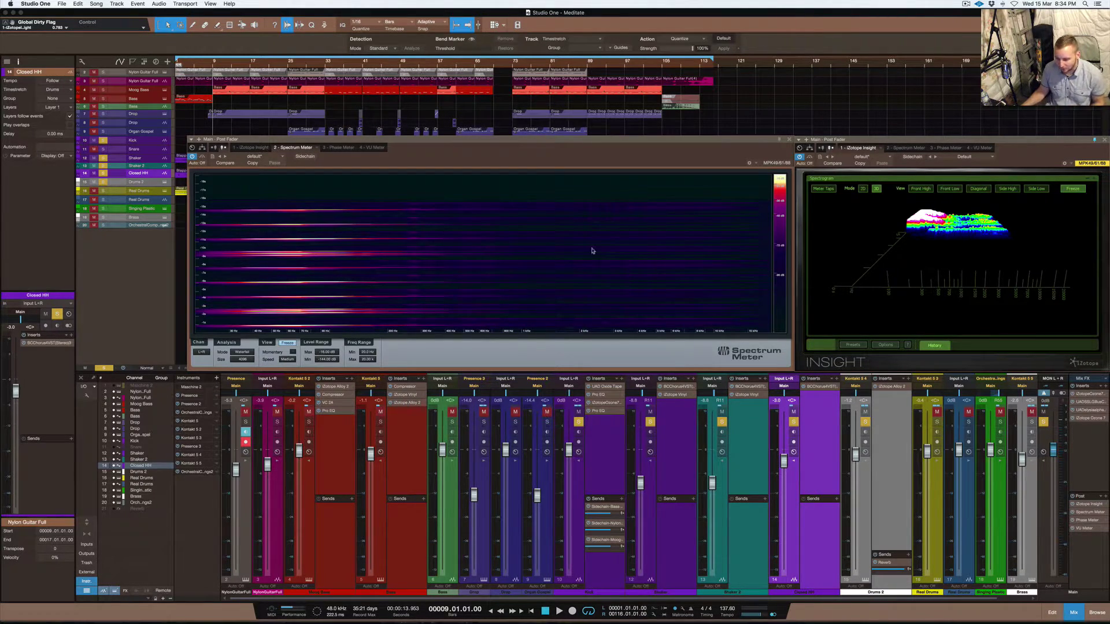
pyautogui.click(324, 360)
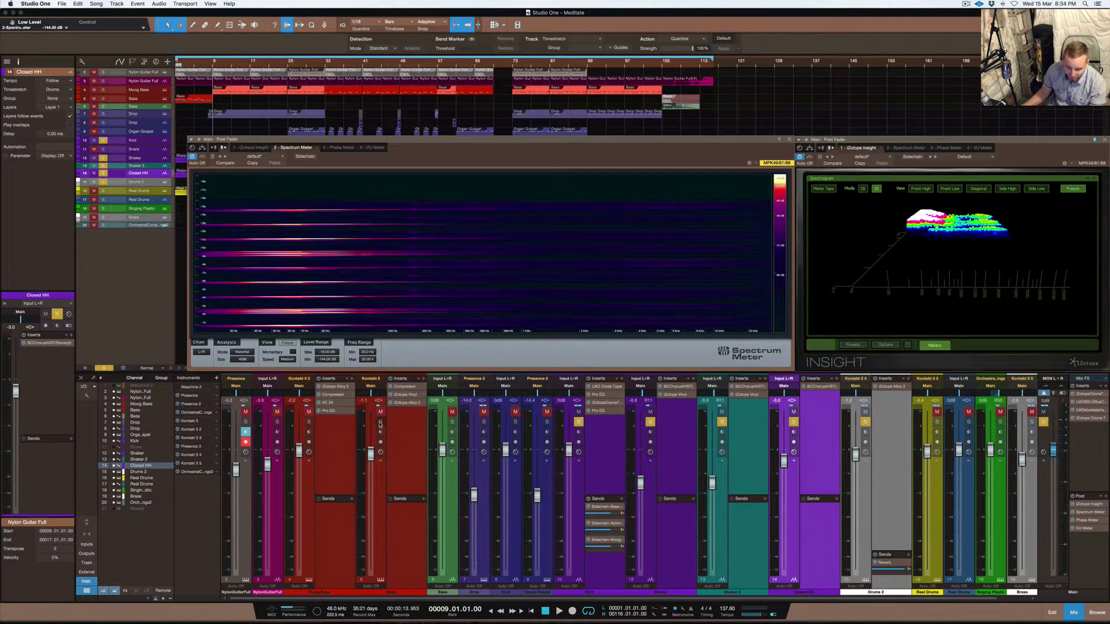
# - Solo Moog Bass with the kick, run both analysers live, then freeze the Spectrum Meter
pyautogui.click(309, 422)
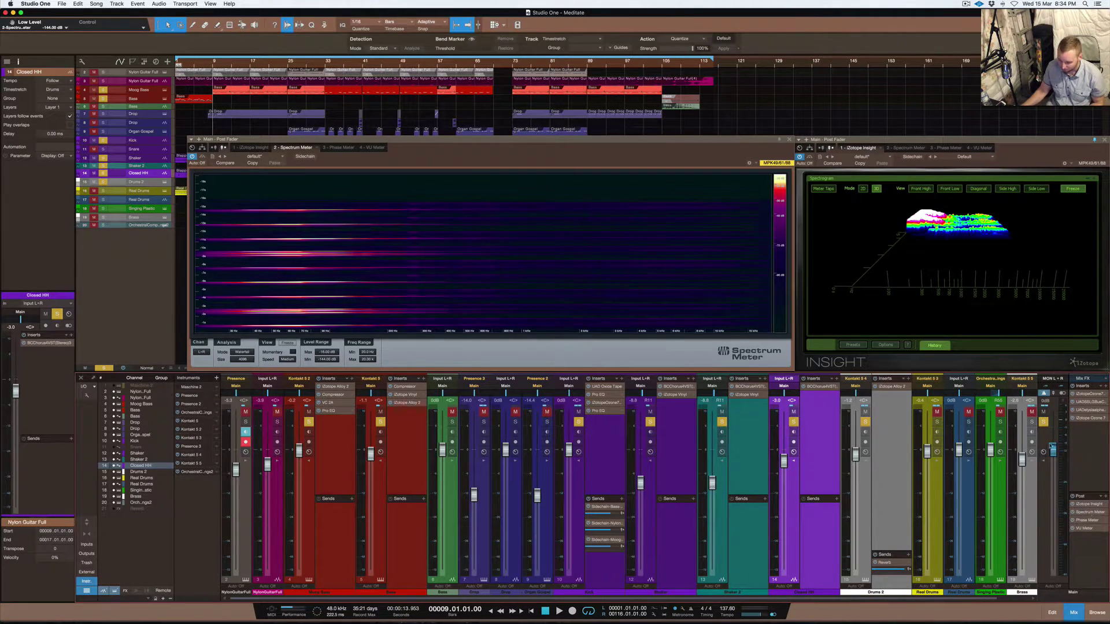
pyautogui.click(287, 342)
pyautogui.press('space')
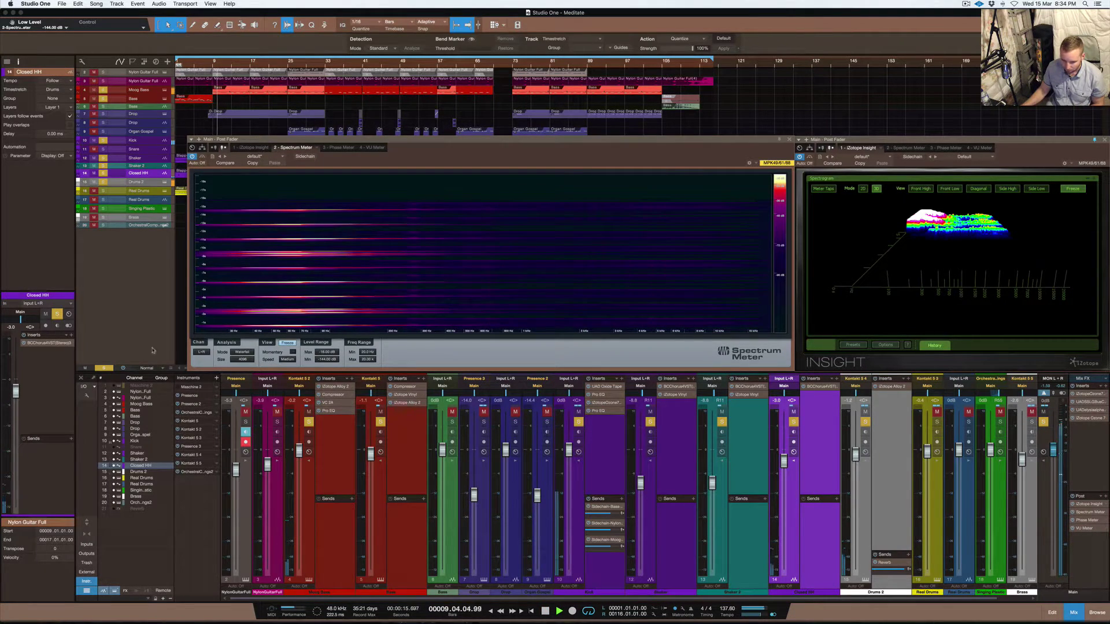
pyautogui.click(287, 342)
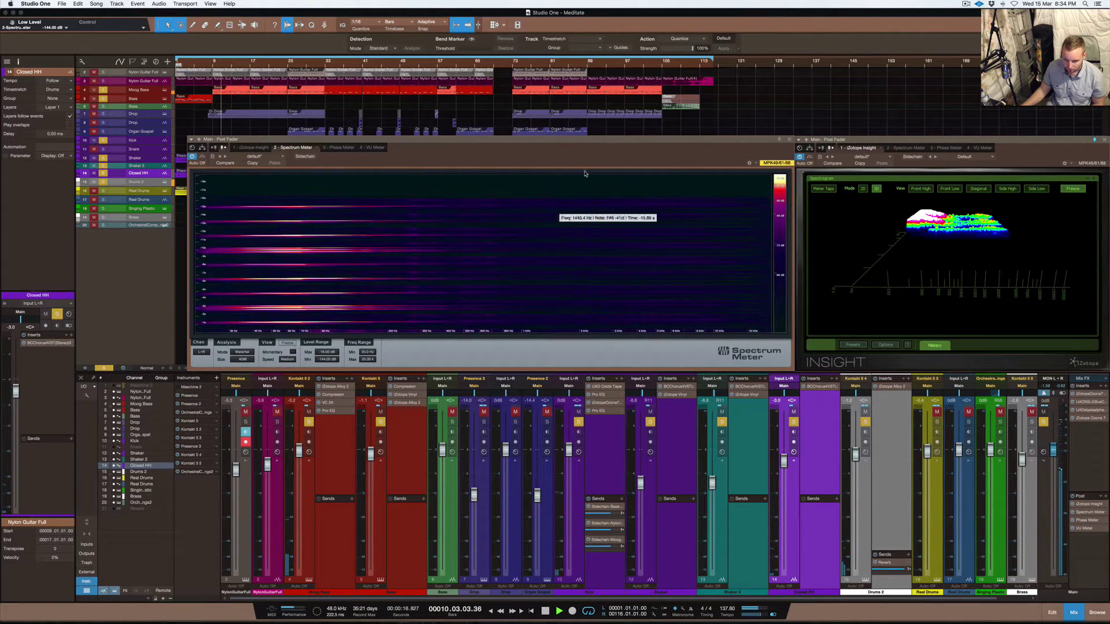
pyautogui.click(1073, 189)
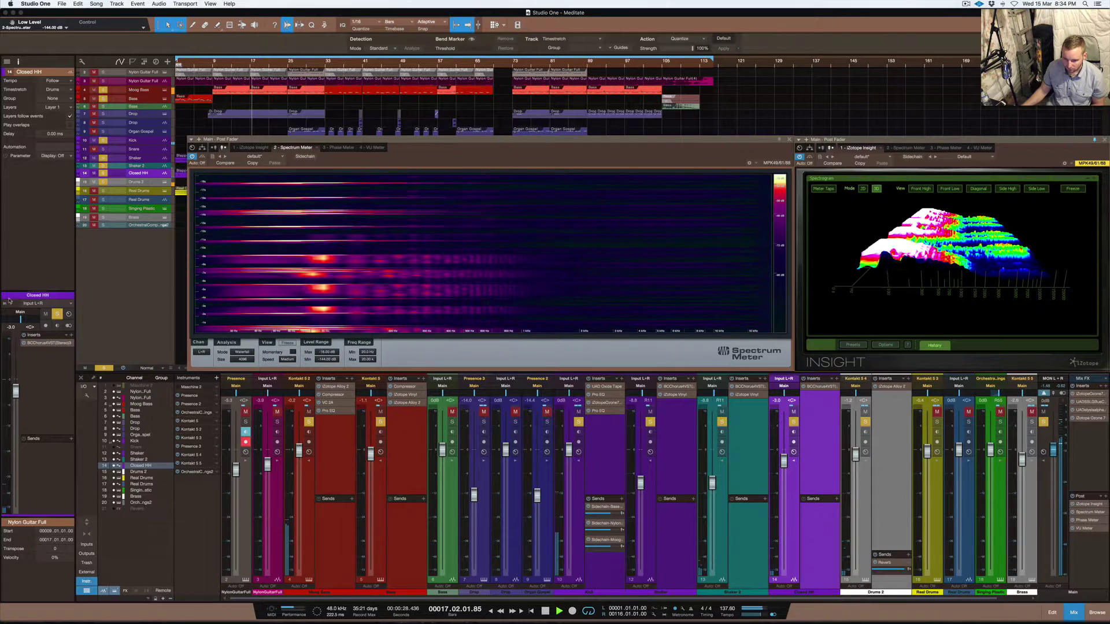
pyautogui.click(283, 343)
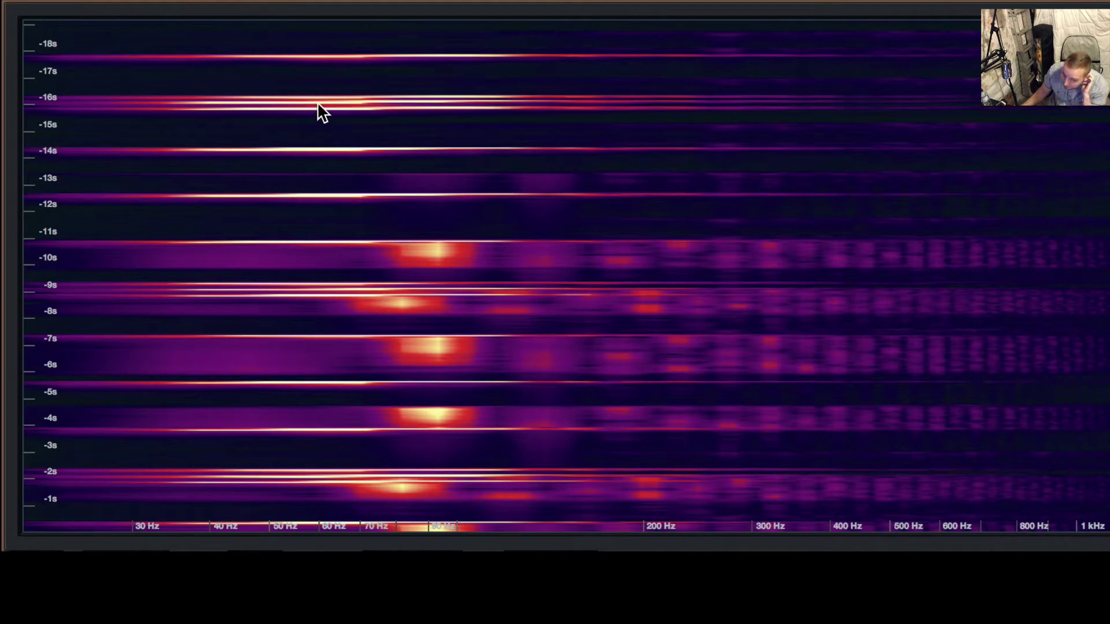
pyautogui.moveTo(320, 101)
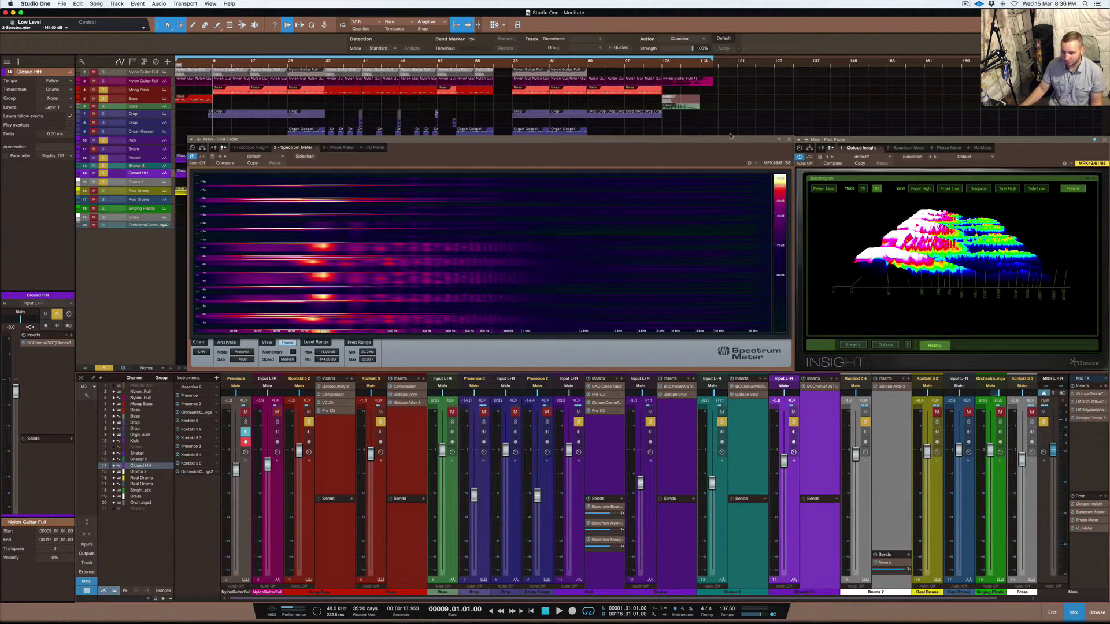
# - Widen the Spectrum Meter, leave only the Input L+R nylon guitar soloed, and unfreeze the display
pyautogui.click(495, 179)
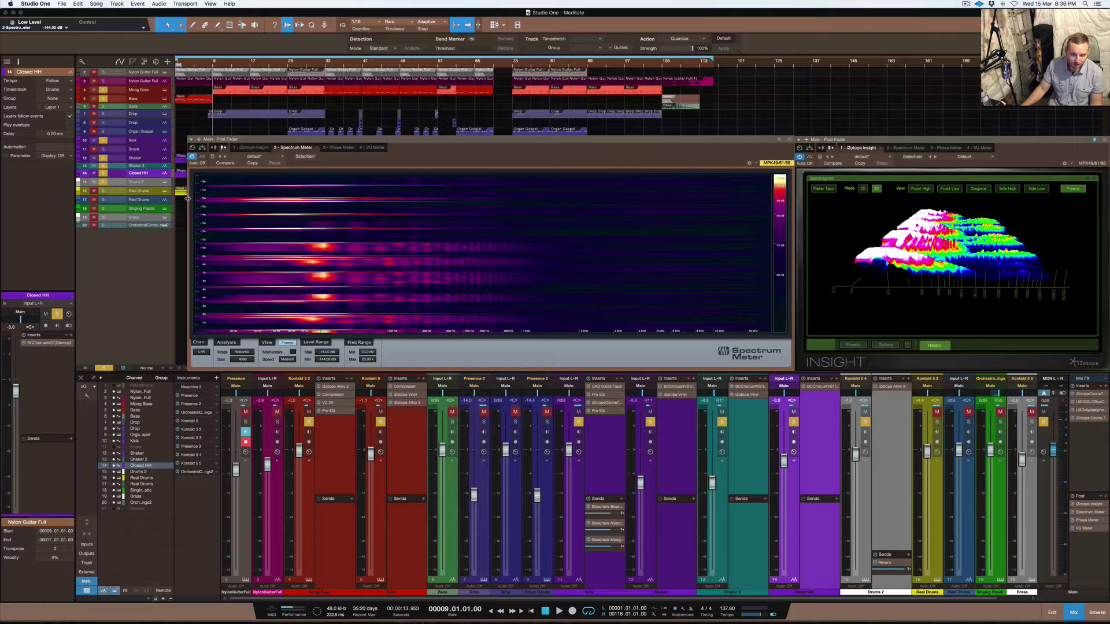
pyautogui.moveTo(188, 199); pyautogui.dragTo(175, 203)
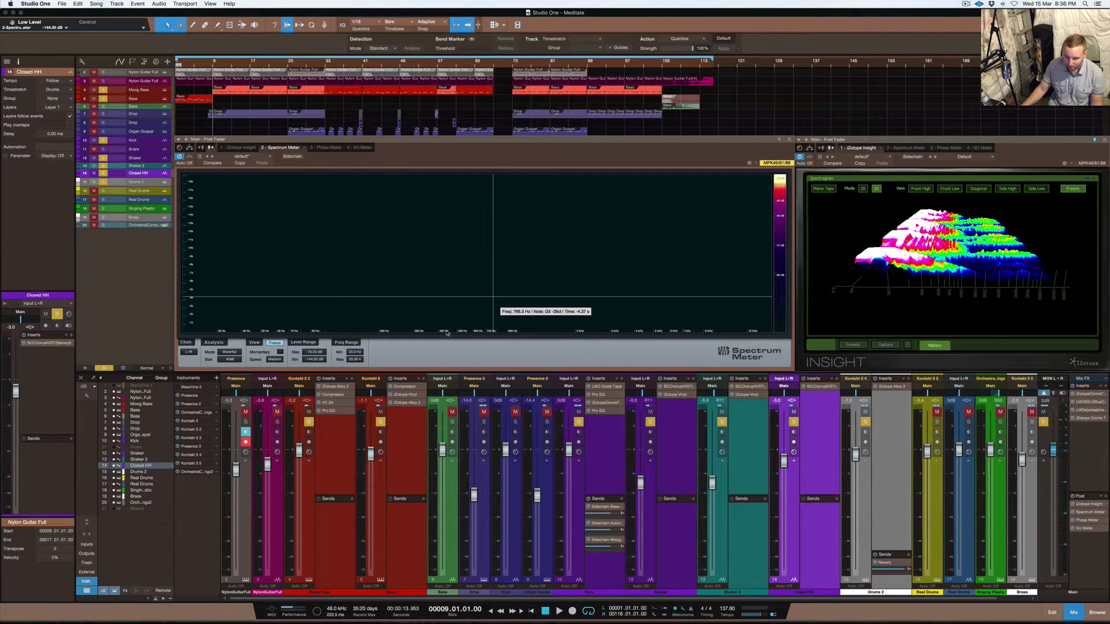
pyautogui.click(380, 422)
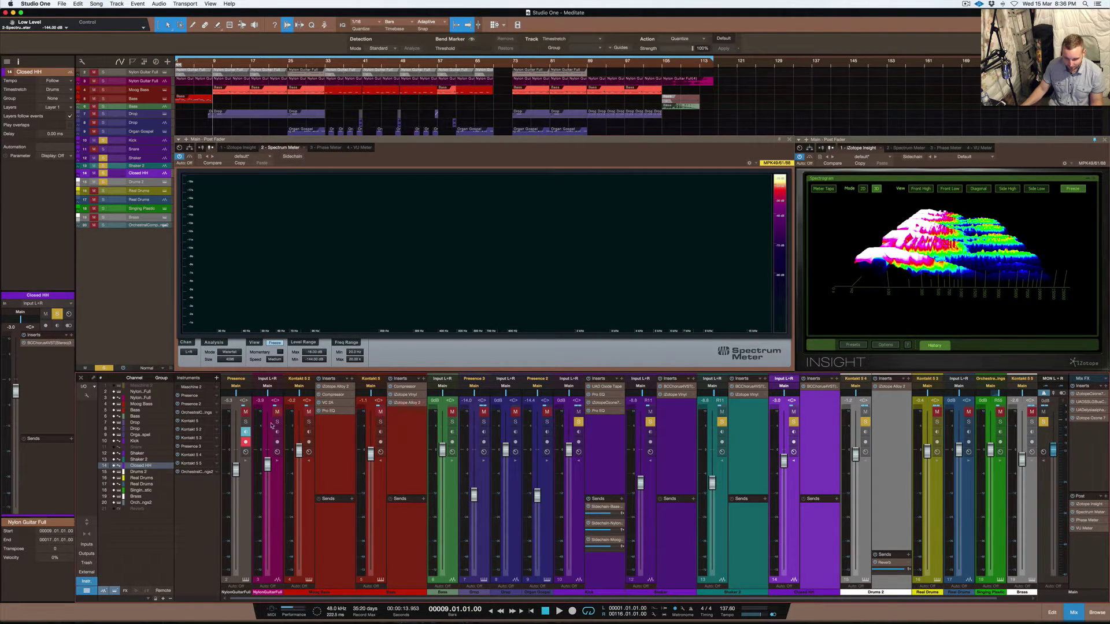
pyautogui.click(276, 422)
pyautogui.click(245, 422)
pyautogui.click(245, 422)
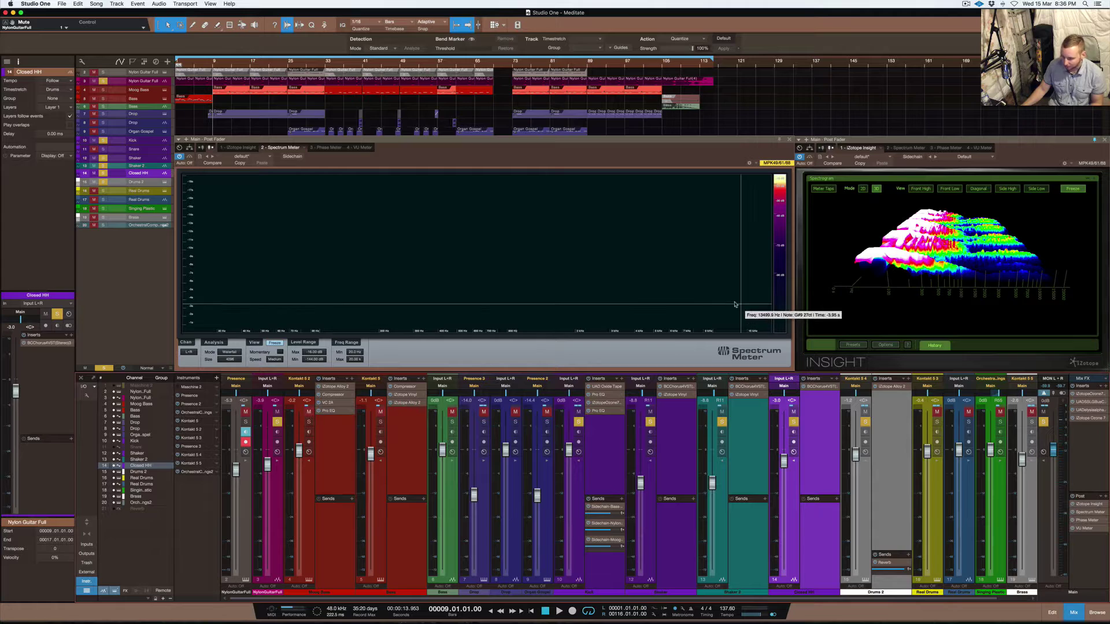
pyautogui.moveTo(578, 421); pyautogui.dragTo(1040, 421)
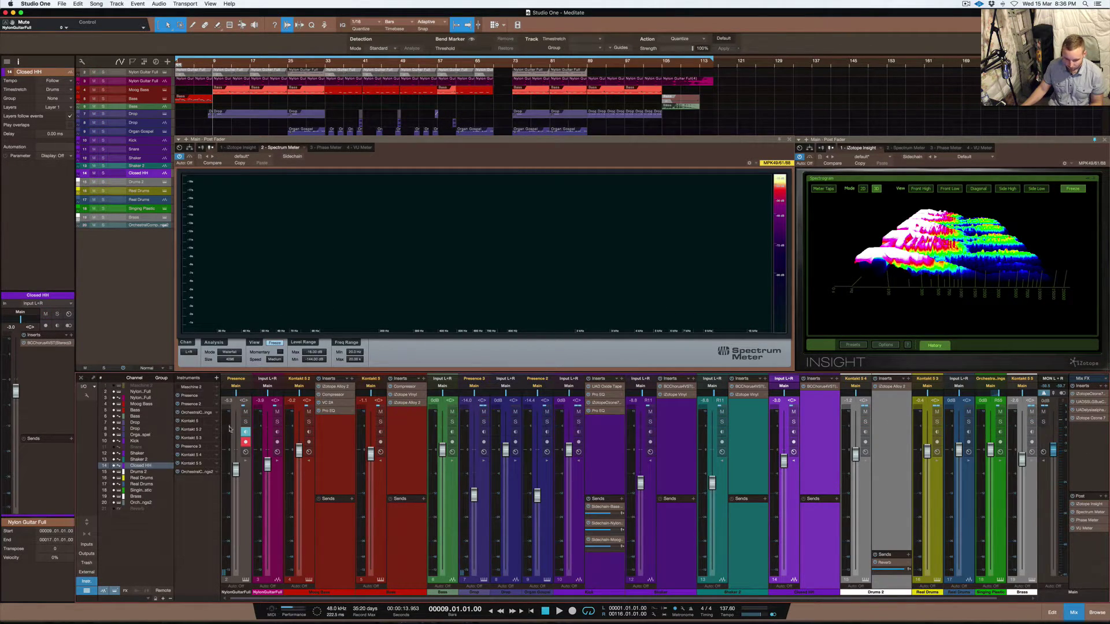
pyautogui.click(277, 422)
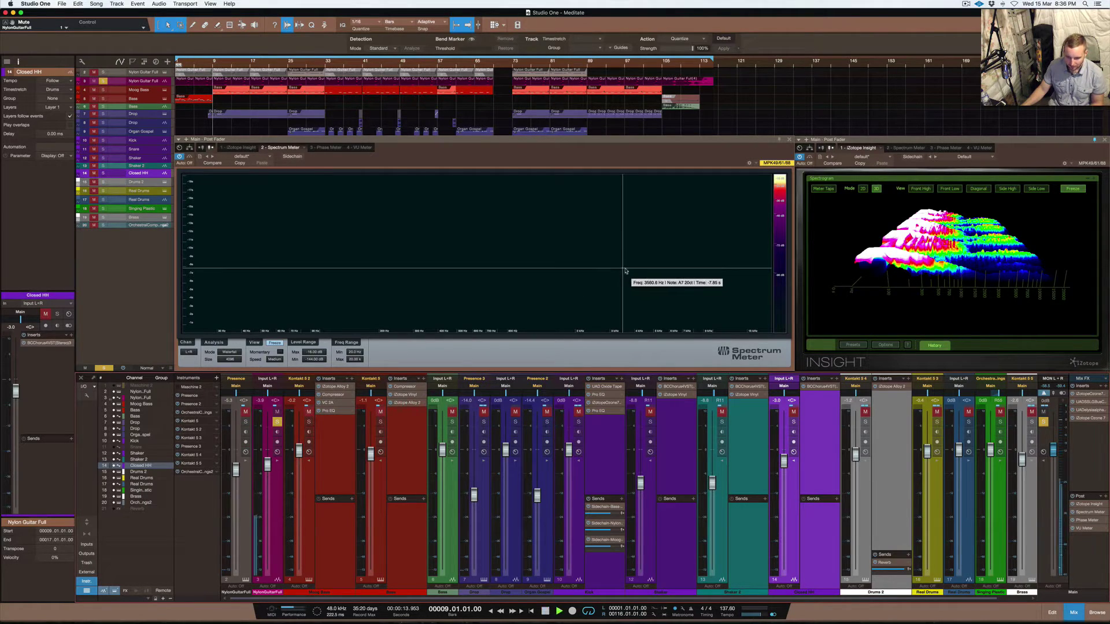
pyautogui.click(274, 342)
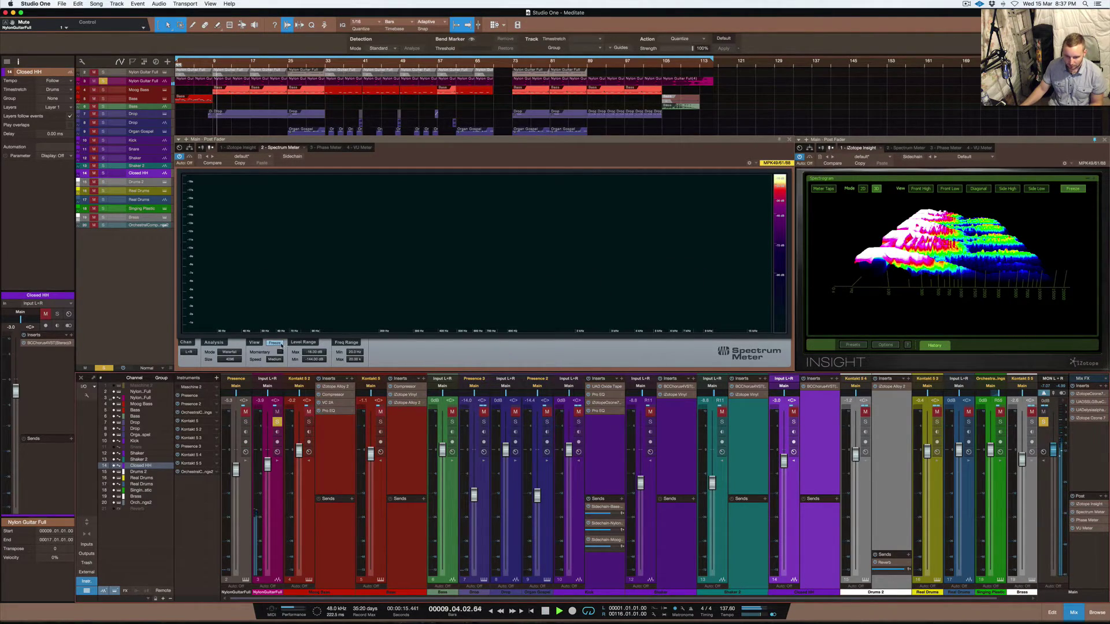
# - Freeze the nylon guitar's spectrogram and stop playback at bar 9
pyautogui.click(278, 344)
pyautogui.press('space')
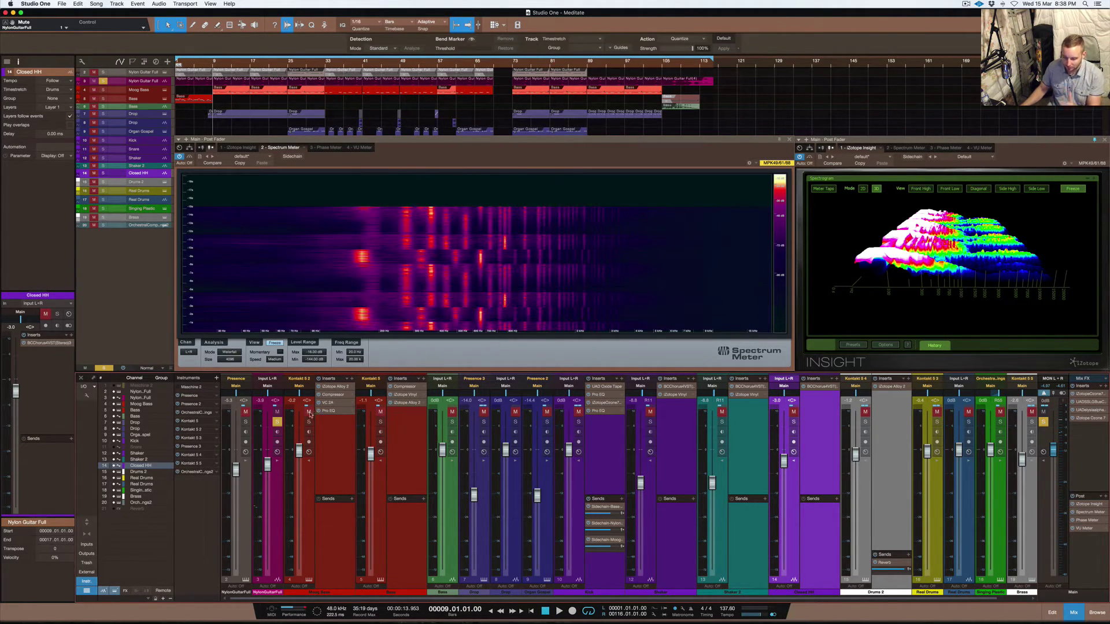
# - Expand Nylon Guitar Full's inserts, inspect its Ozone 7 EQ, then expand the Presence insert list
pyautogui.click(277, 464)
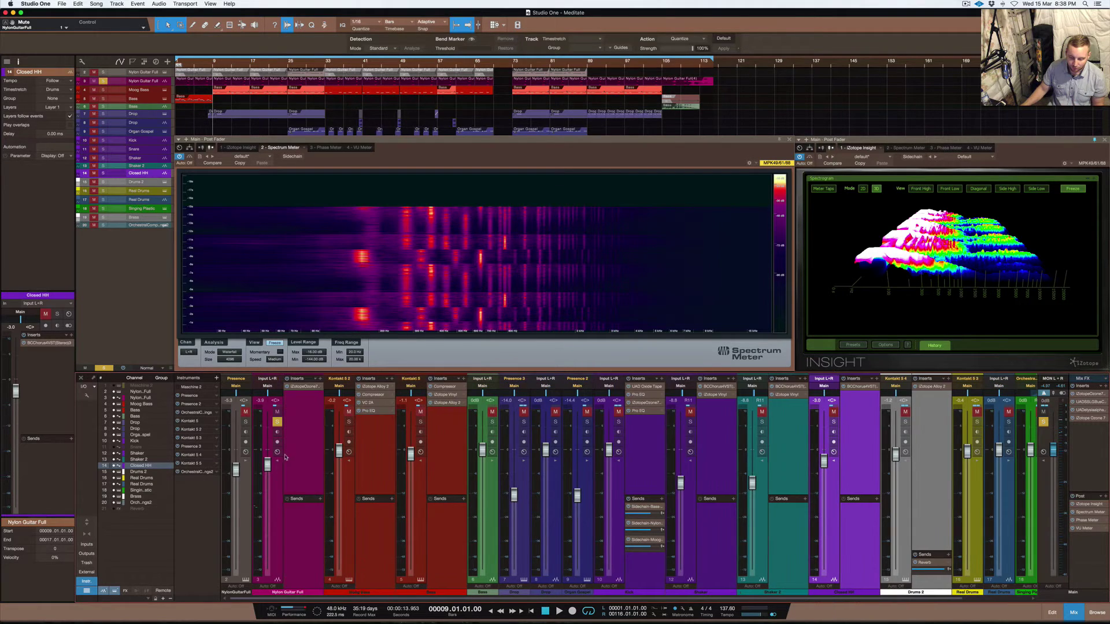
pyautogui.click(307, 386)
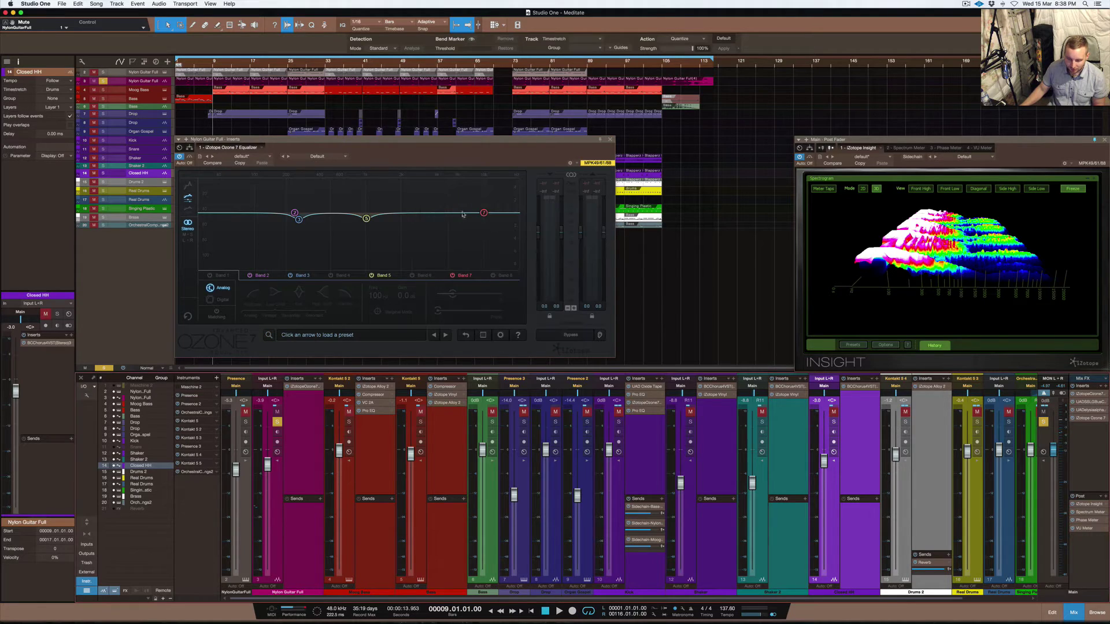
pyautogui.moveTo(399, 144); pyautogui.dragTo(644, 166)
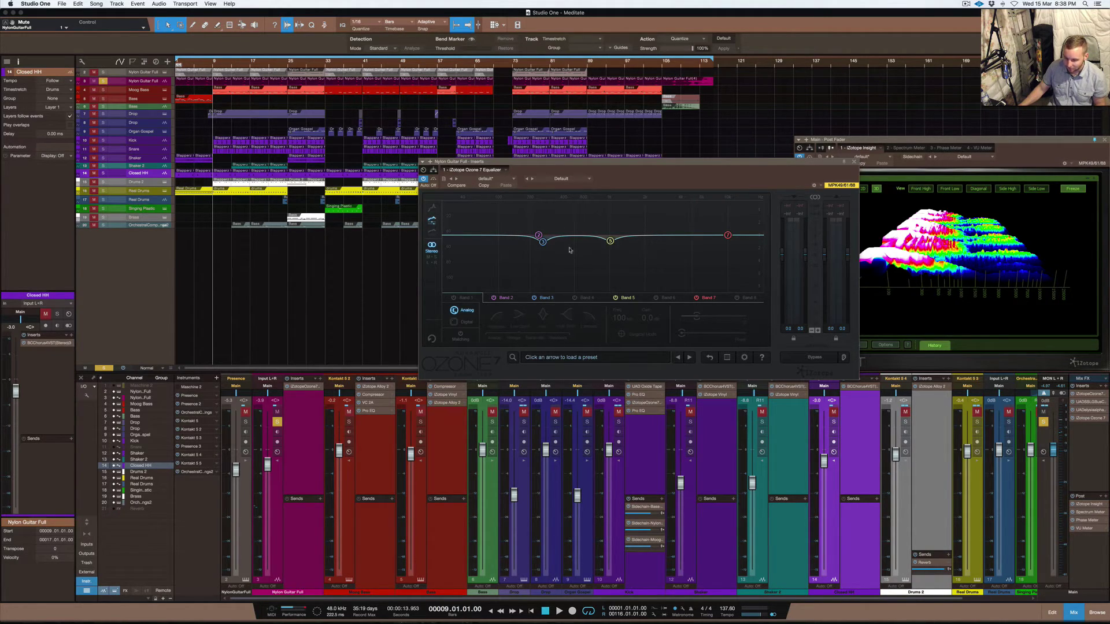
pyautogui.click(854, 162)
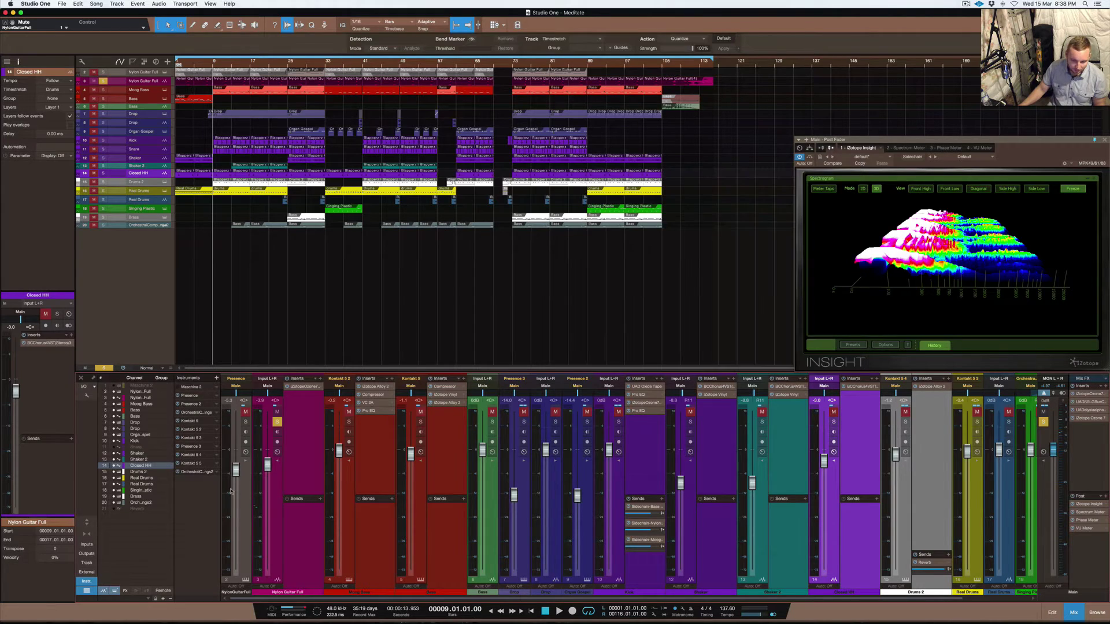
pyautogui.click(246, 463)
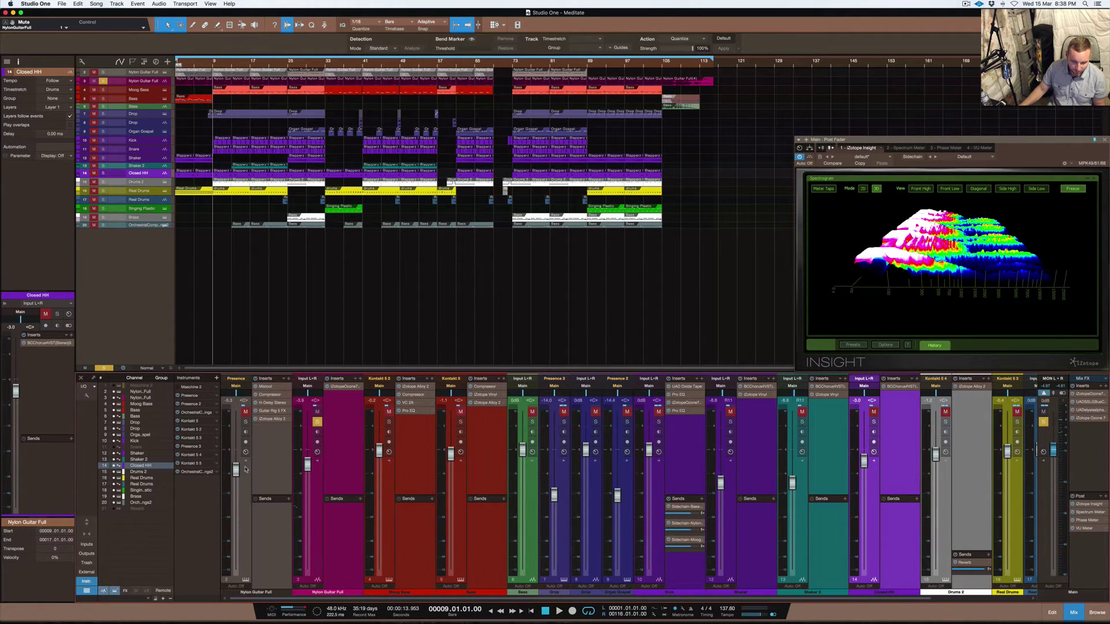
# - Open and close the guitar's Compressor, H-Delay Stereo and Guitar Rig 5 plugin windows
pyautogui.click(268, 395)
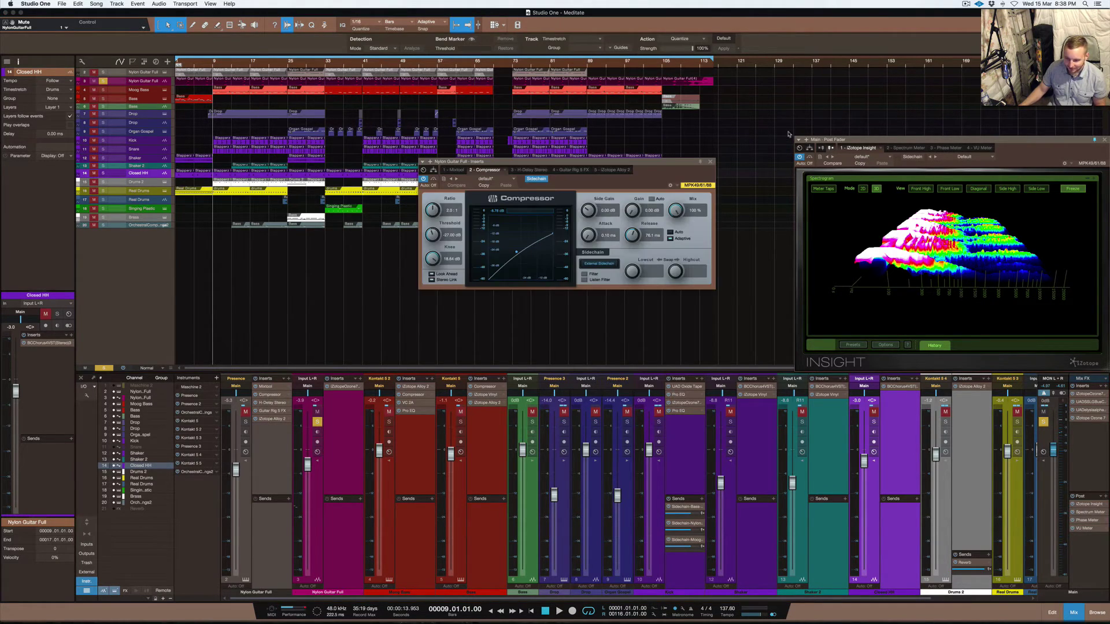
pyautogui.click(711, 161)
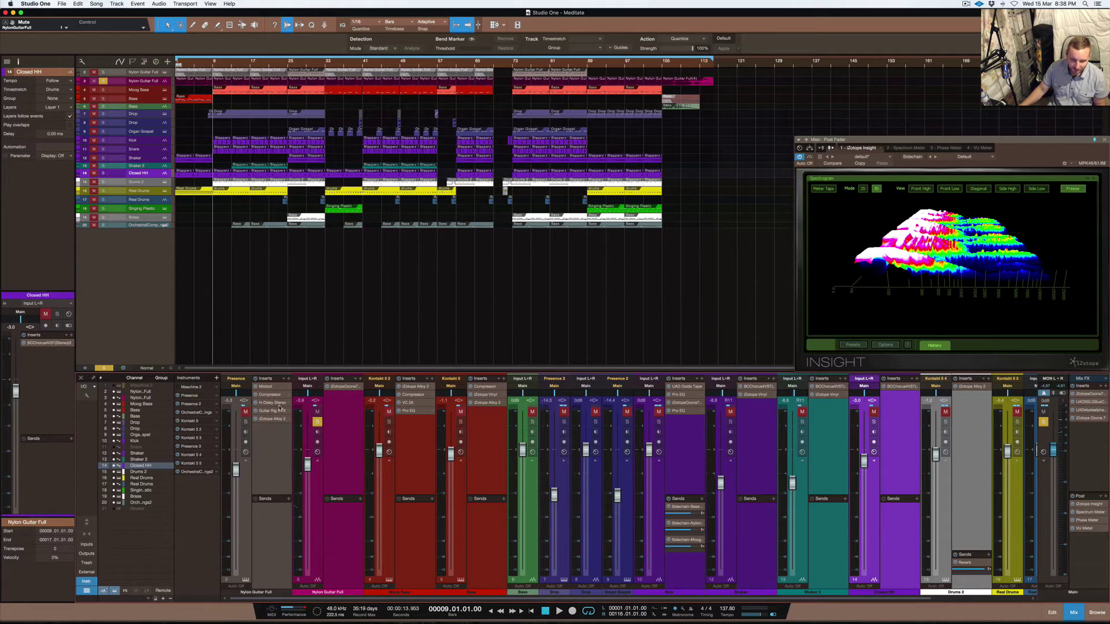
pyautogui.click(273, 403)
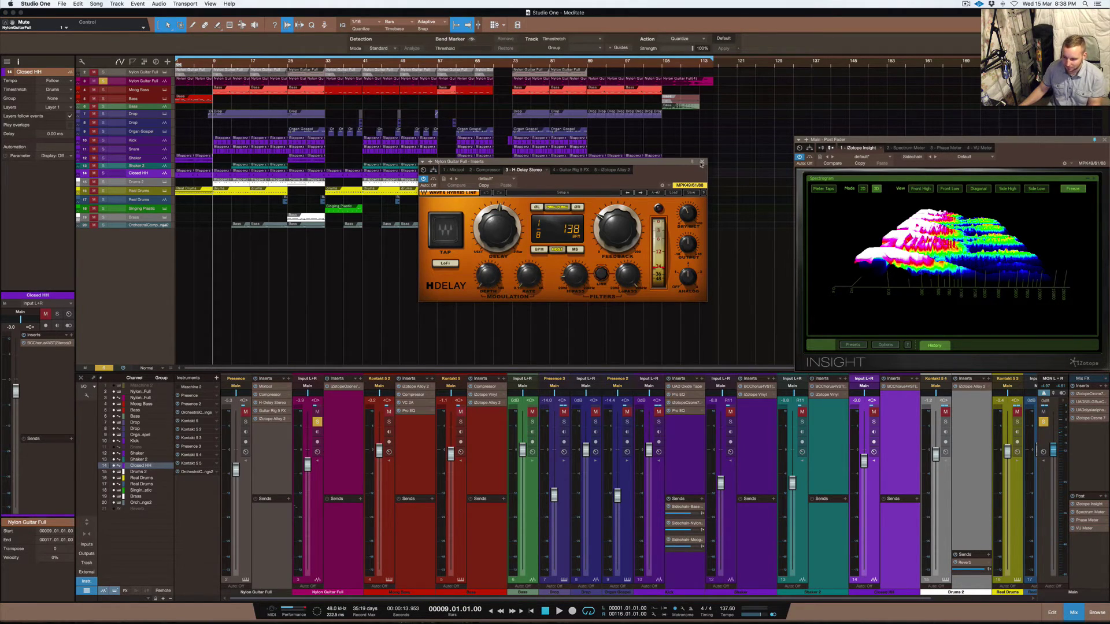
pyautogui.click(702, 163)
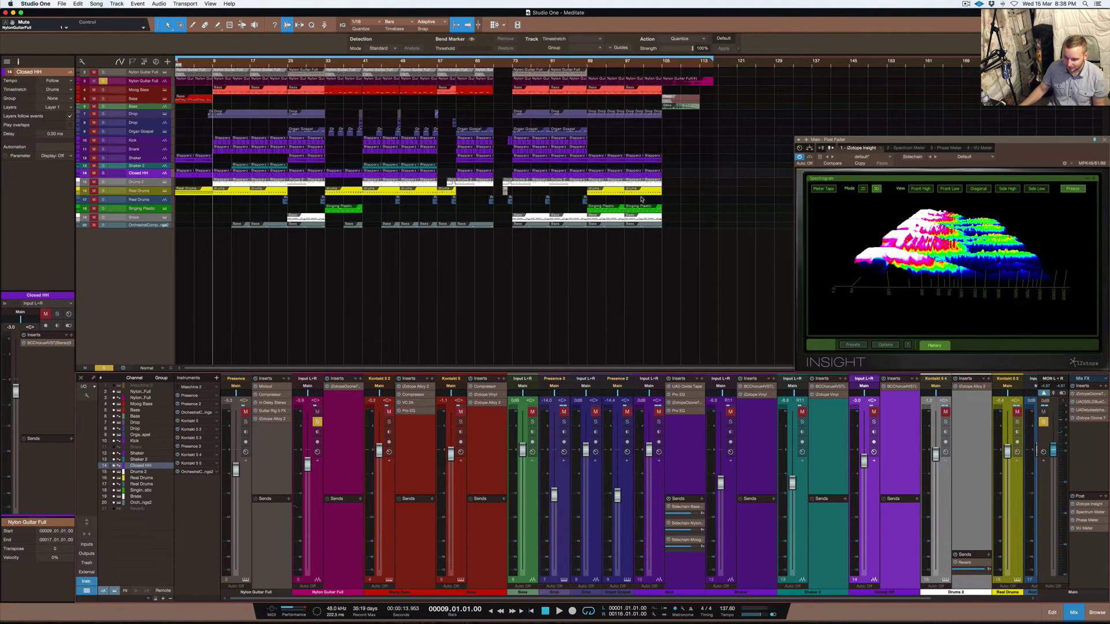
pyautogui.click(273, 410)
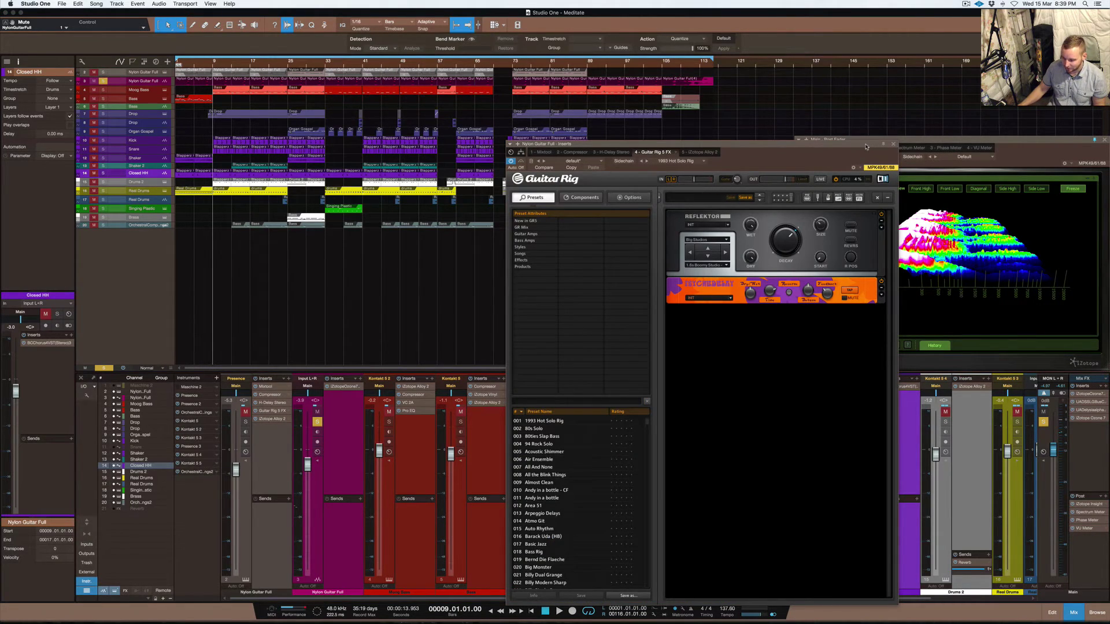
pyautogui.moveTo(872, 148); pyautogui.dragTo(790, 92)
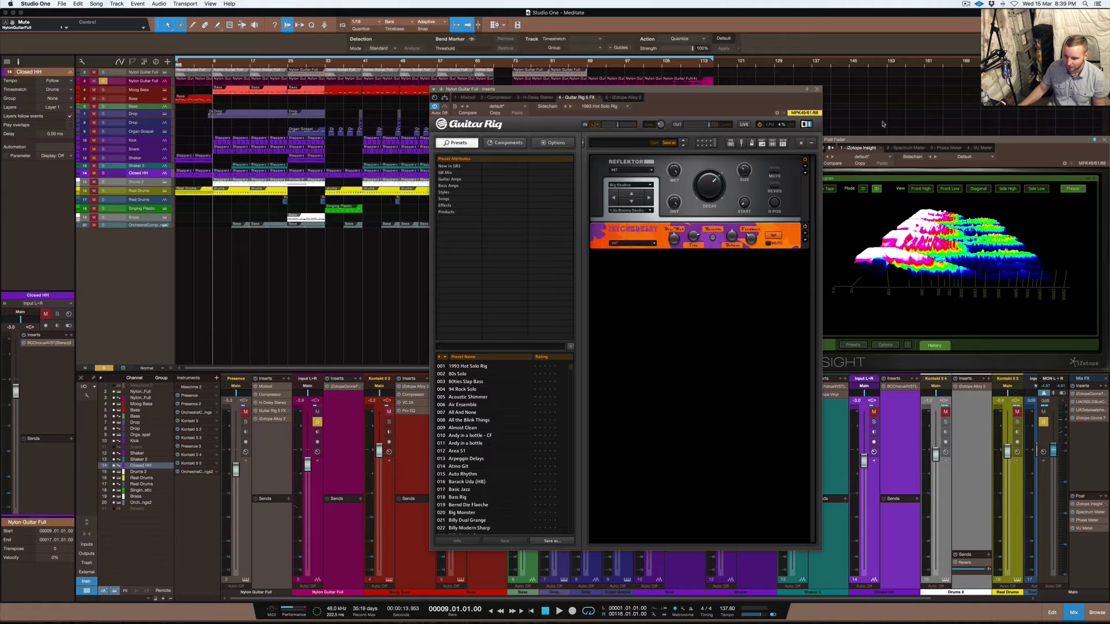
pyautogui.click(816, 91)
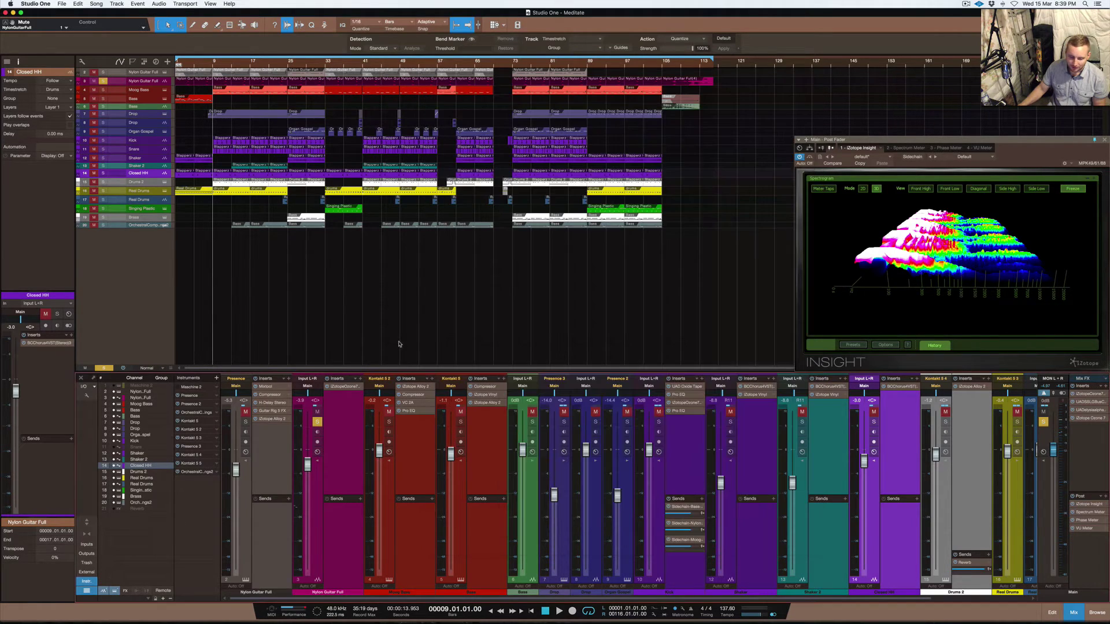
# - Open the iZotope Alloy 2 EQ, then play the song with Insight analysing it
pyautogui.click(272, 418)
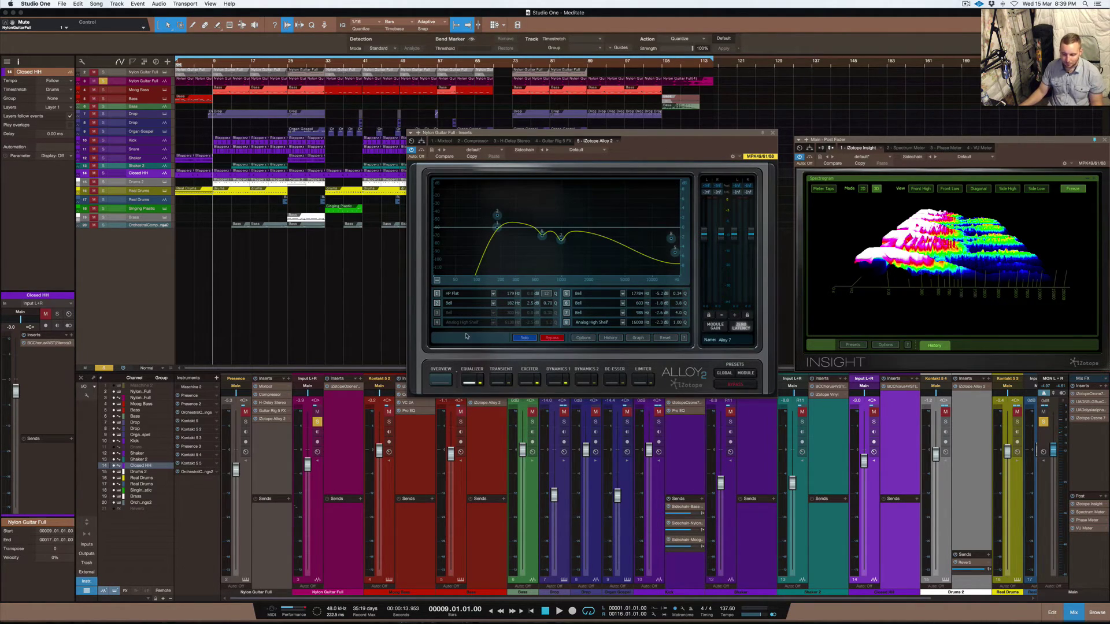
pyautogui.click(1066, 203)
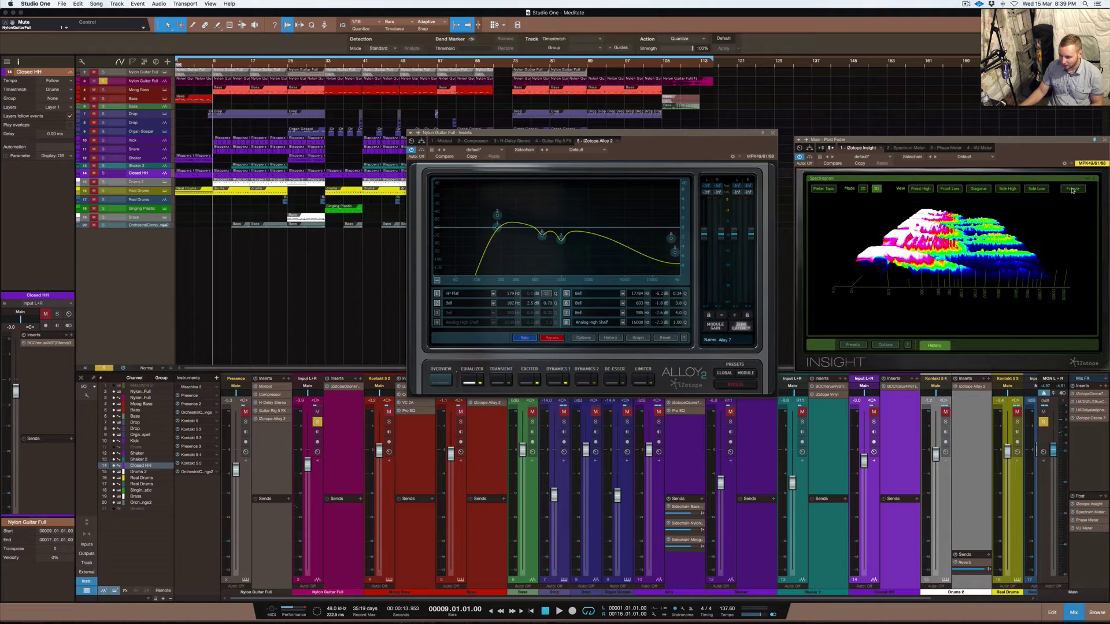
pyautogui.press('space')
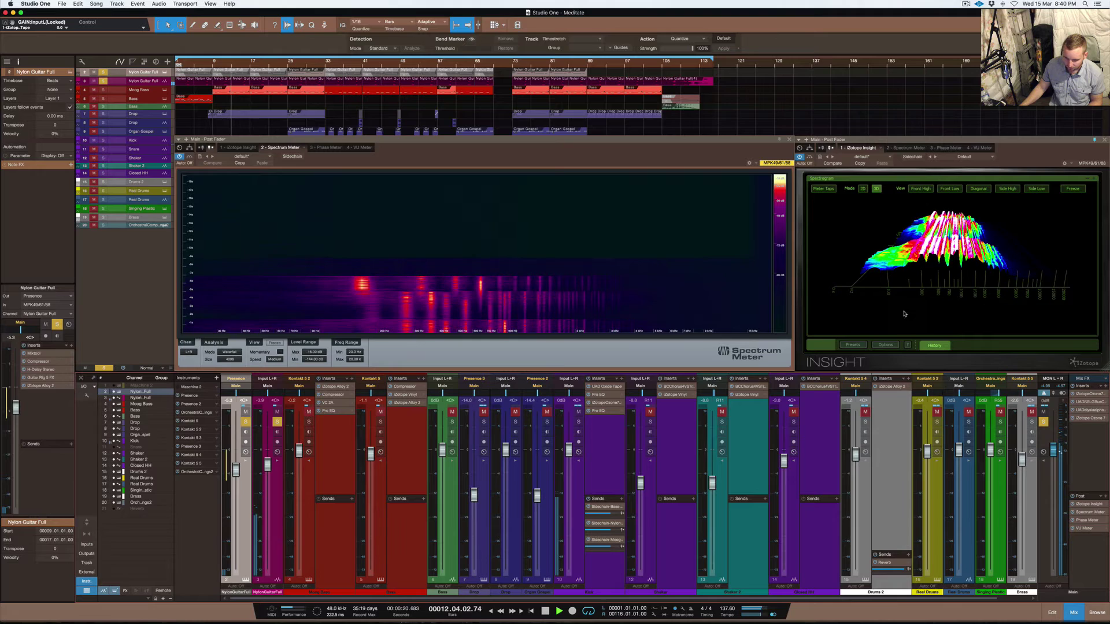
# - Mute Nylon Guitar Full, stop playback at bar 9, and freeze both Insight and the Spectrum Meter
pyautogui.click(246, 412)
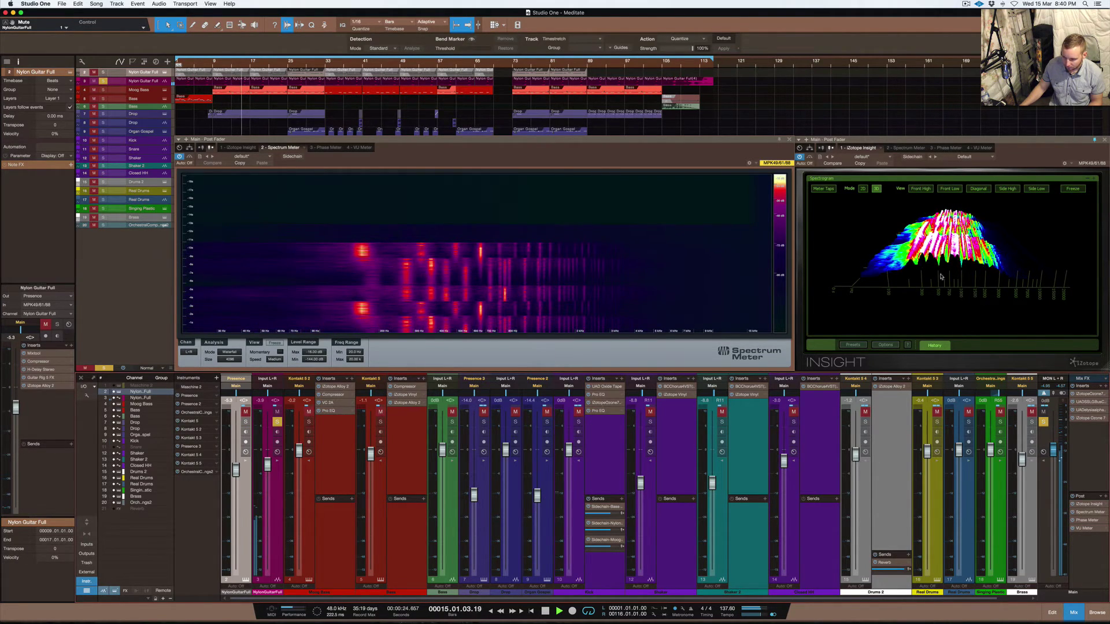
pyautogui.click(1073, 189)
pyautogui.press('space')
pyautogui.click(611, 252)
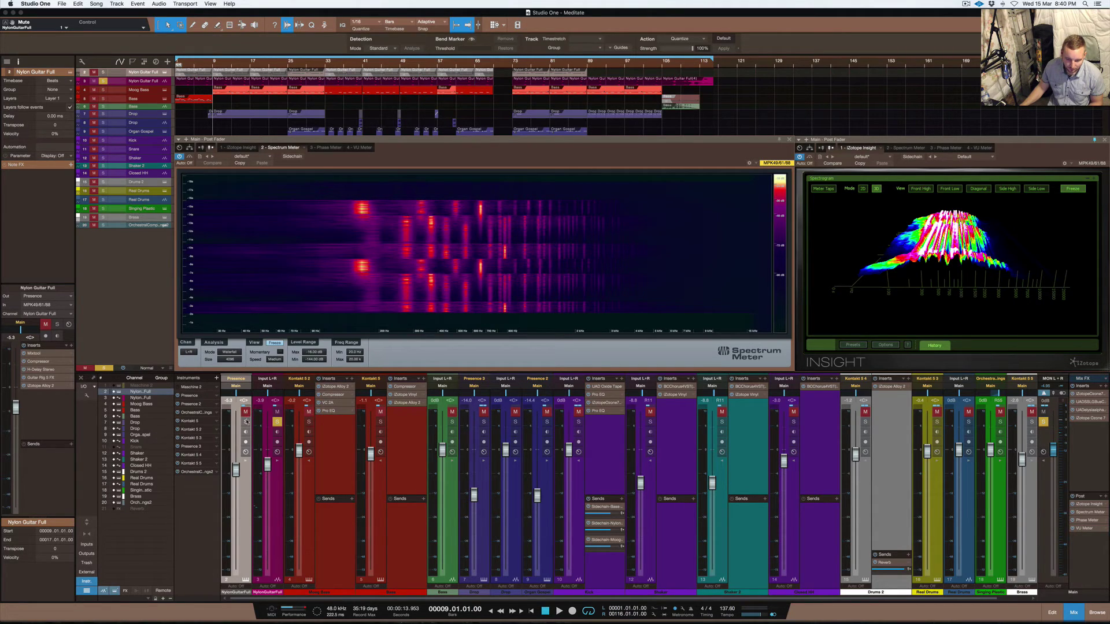
# - Reopen the nylon guitar's iZotope Alloy 2 EQ, move it beside Insight, then close it
pyautogui.click(247, 462)
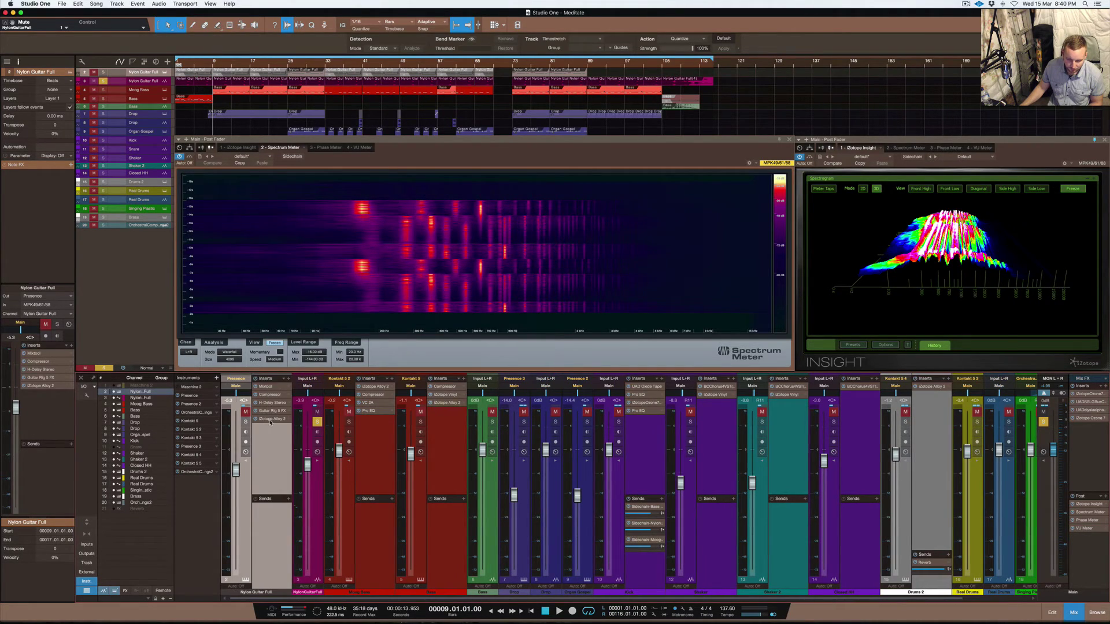
pyautogui.doubleClick(271, 419)
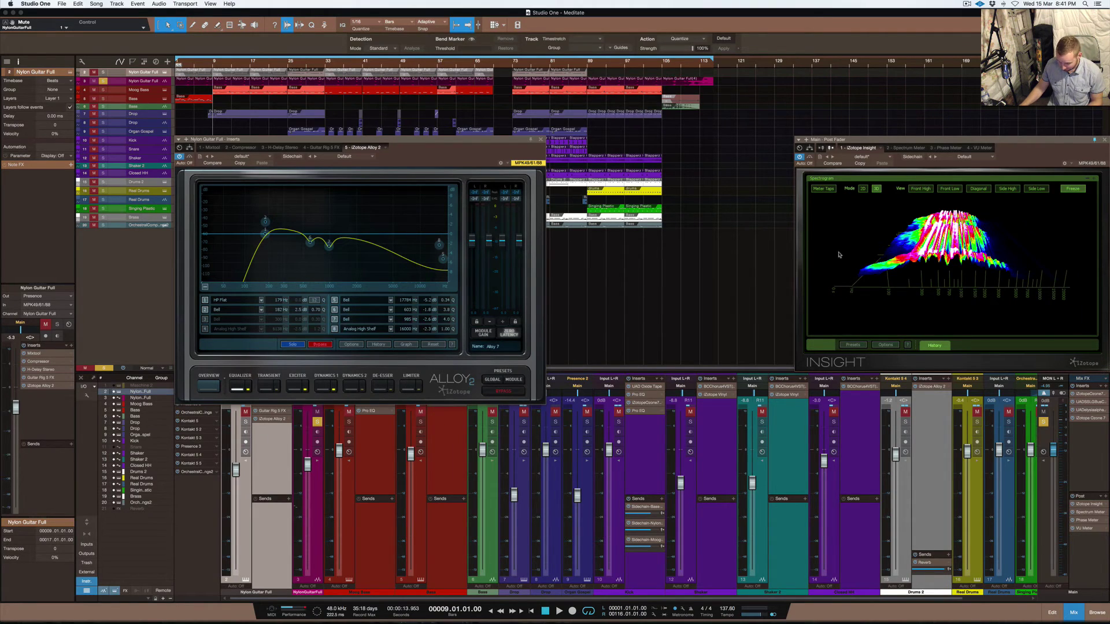
pyautogui.moveTo(316, 141); pyautogui.dragTo(941, 268)
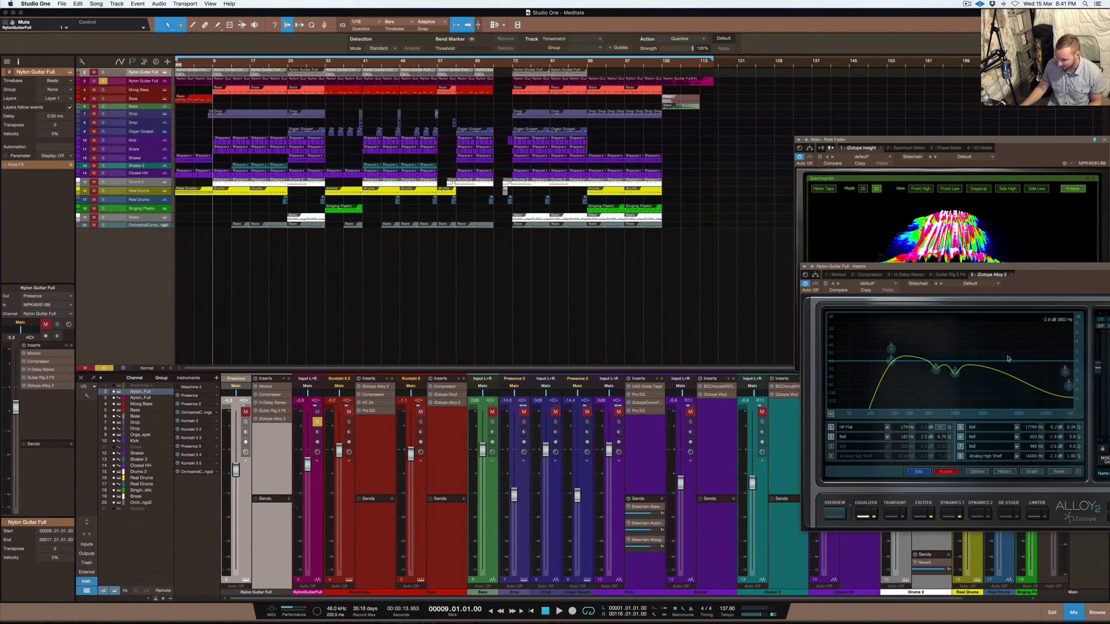
pyautogui.moveTo(1038, 268); pyautogui.dragTo(929, 270)
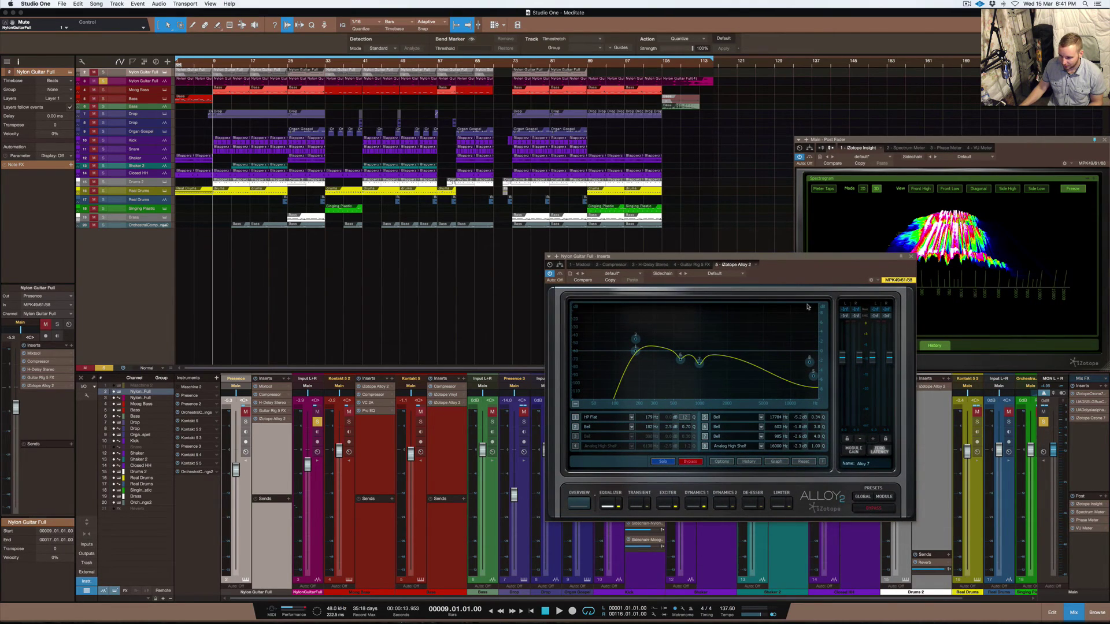
pyautogui.click(912, 256)
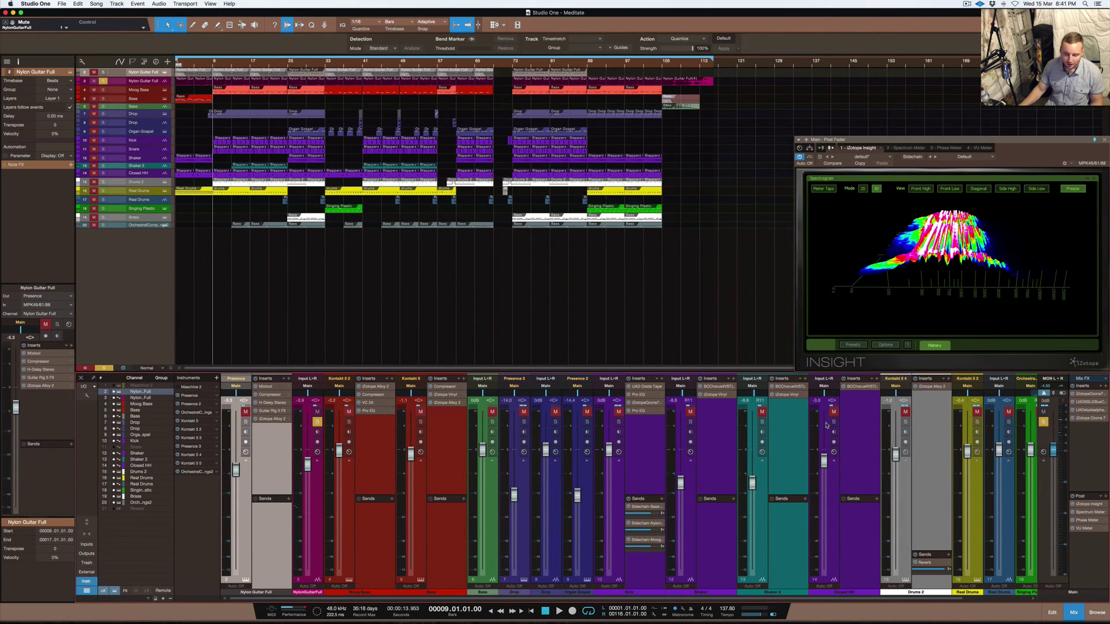
# - Reopen the Main Post Spectrum Meter and narrow it from the left to sit beside Insight
pyautogui.click(1090, 513)
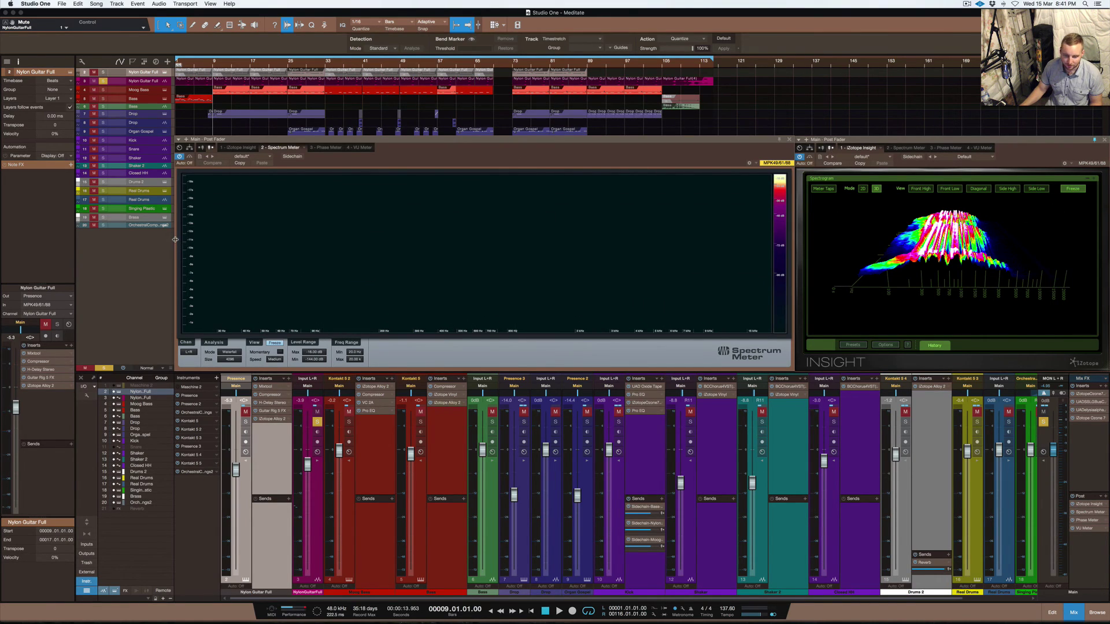
pyautogui.moveTo(175, 239); pyautogui.dragTo(337, 248)
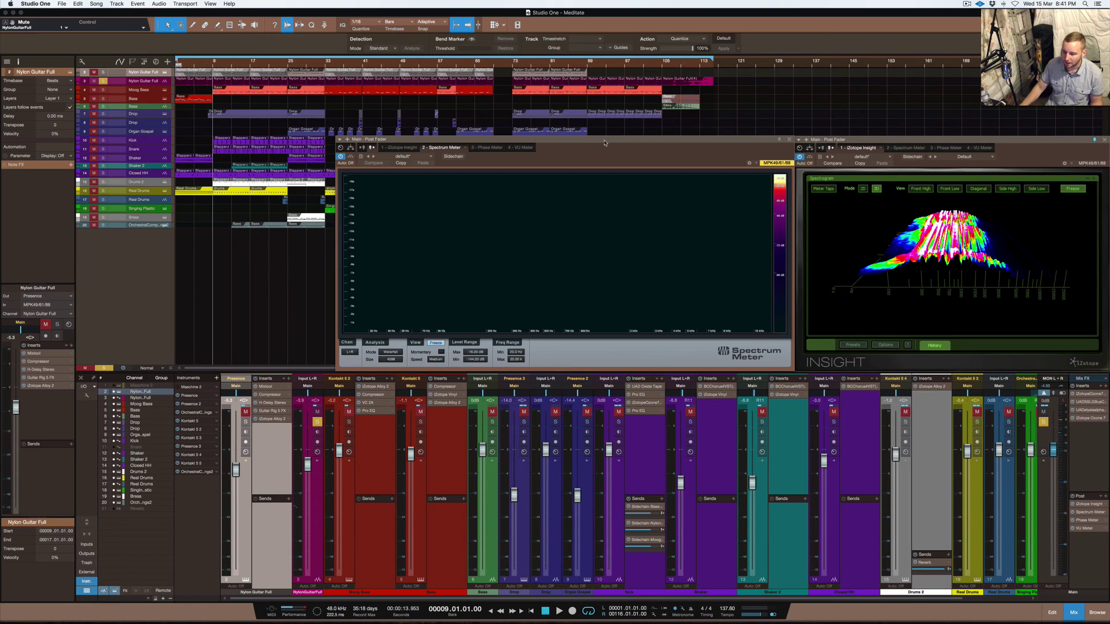
pyautogui.moveTo(703, 140); pyautogui.dragTo(702, 141)
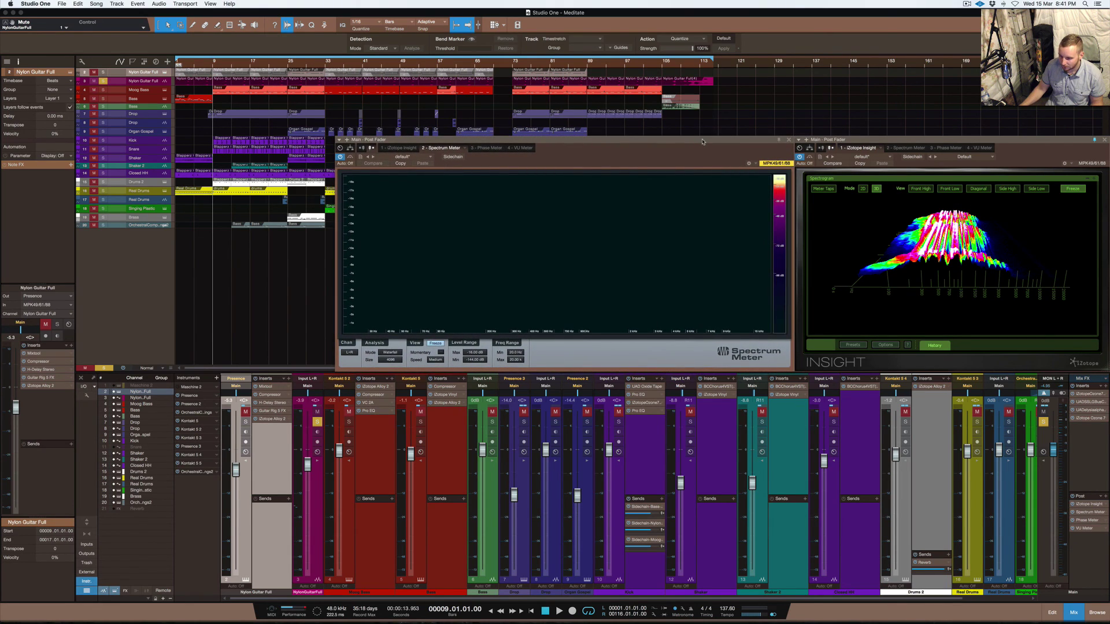